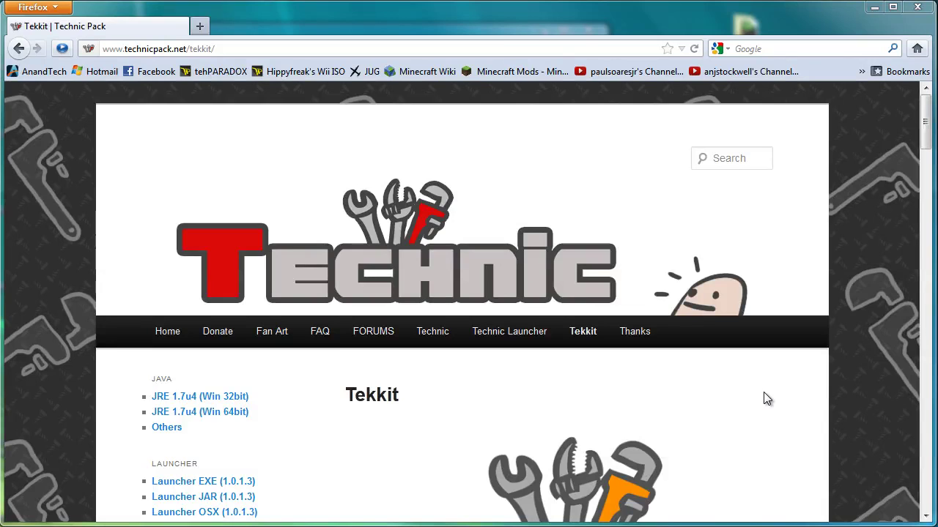
# - Scroll the Tekkit page past the BACK UP YOUR WORLD! warning to the 3.0.4 server link
pyautogui.moveTo(926, 133); pyautogui.dragTo(924, 168)
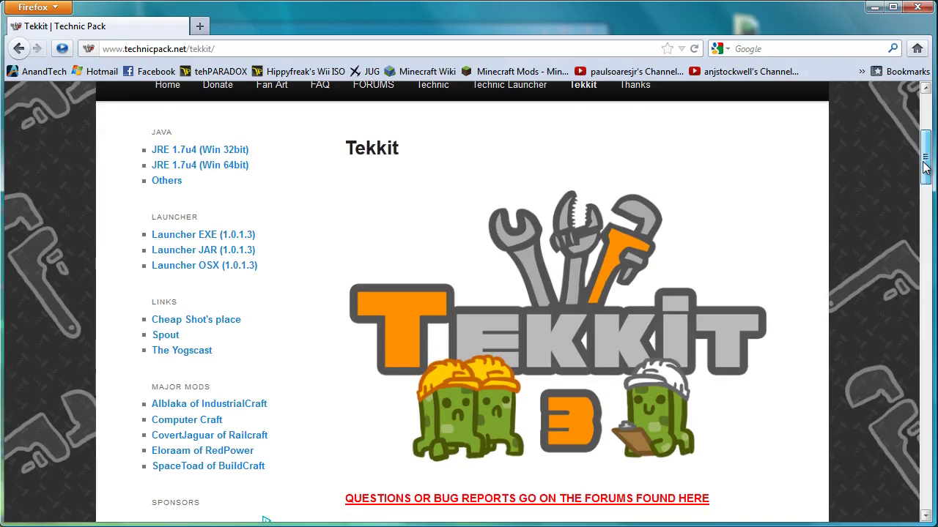
pyautogui.moveTo(924, 168); pyautogui.dragTo(924, 215)
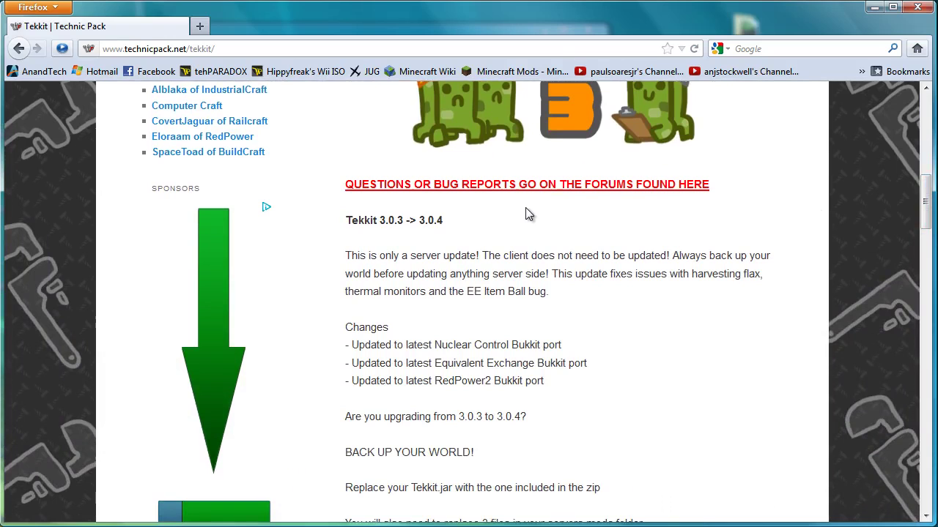
pyautogui.moveTo(924, 222); pyautogui.dragTo(924, 248)
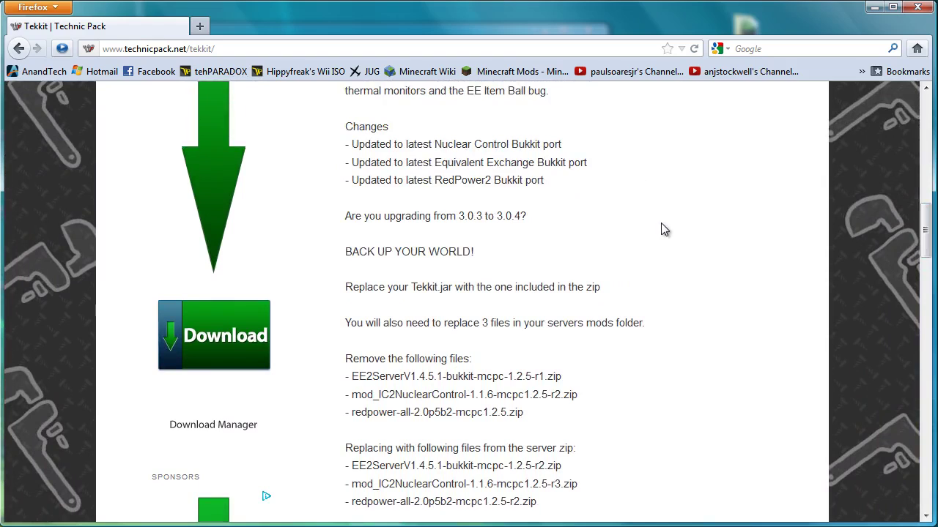
pyautogui.moveTo(484, 249); pyautogui.dragTo(344, 251)
pyautogui.click(575, 249)
pyautogui.moveTo(927, 242); pyautogui.dragTo(925, 284)
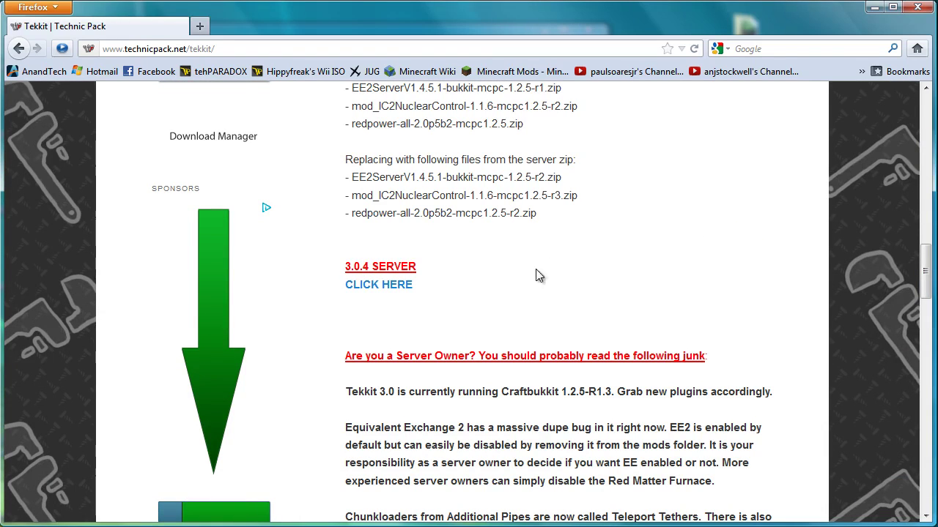
# - Save Tekkit_Server_3.0.4.zip (13.2 MB) into the D:\games\MineCraft folder
pyautogui.click(366, 286)
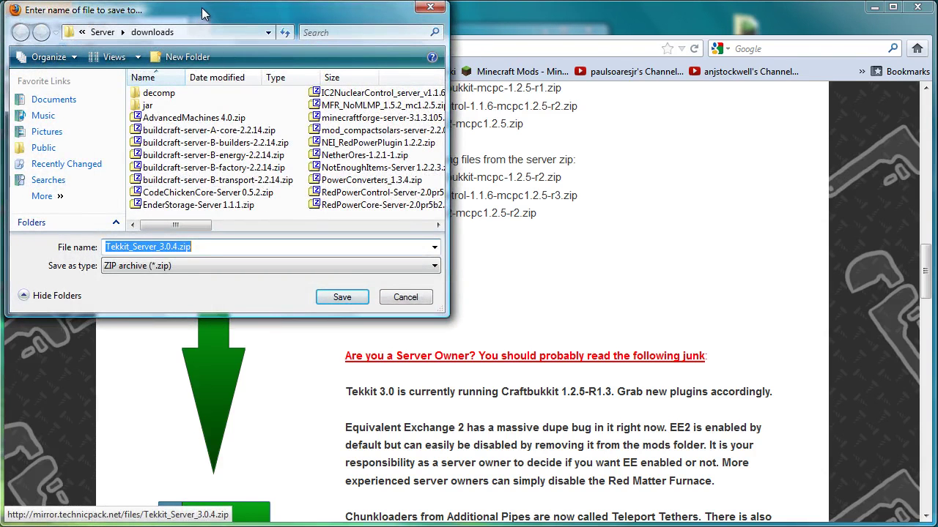
pyautogui.click(104, 33)
pyautogui.click(112, 33)
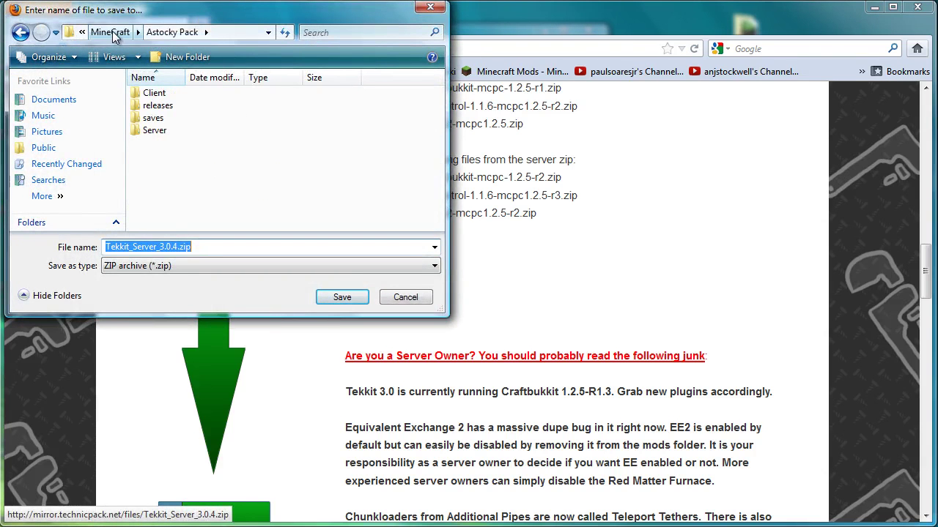
pyautogui.click(109, 32)
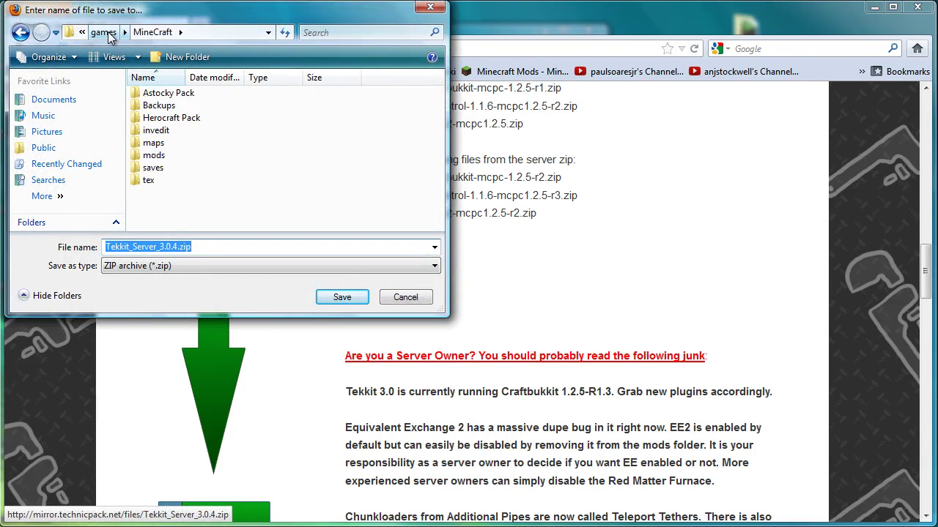
pyautogui.click(339, 297)
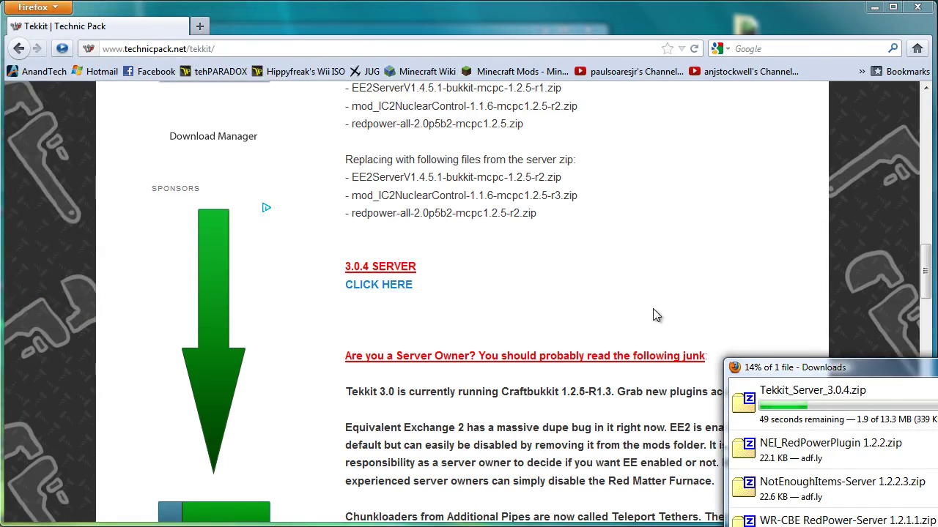
pyautogui.moveTo(850, 374); pyautogui.dragTo(579, 253)
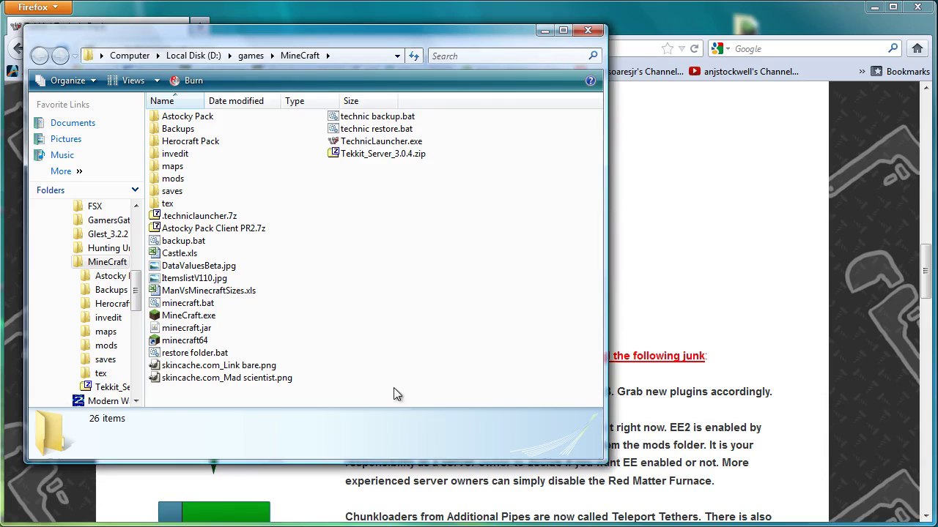
# - Unpack the zip with 7-Zip into a Tekkit_Server_3.0.4 folder and open that folder
pyautogui.rightClick(385, 160)
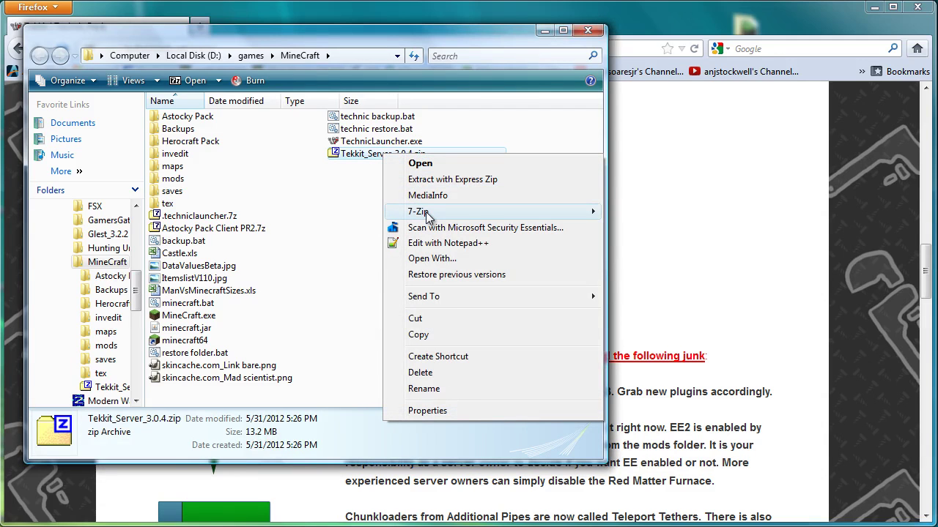
pyautogui.moveTo(428, 215)
pyautogui.click(686, 260)
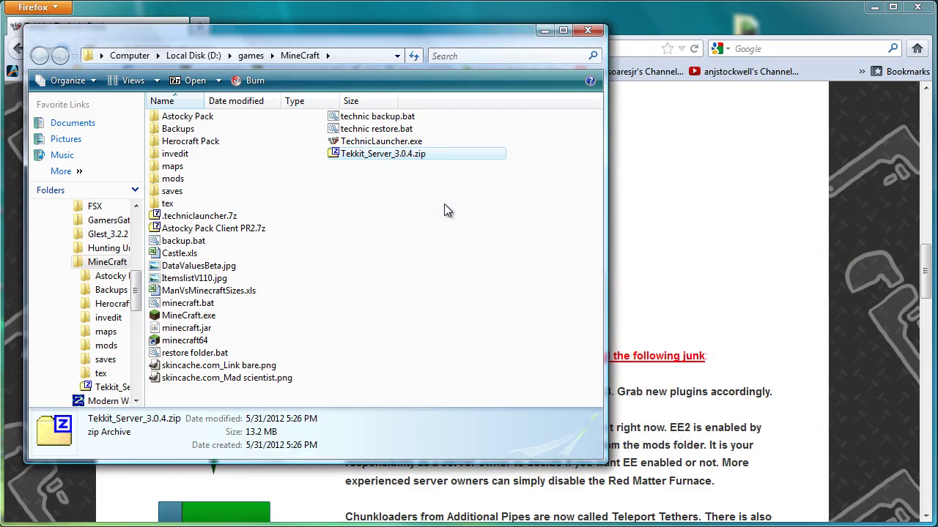
pyautogui.click(420, 254)
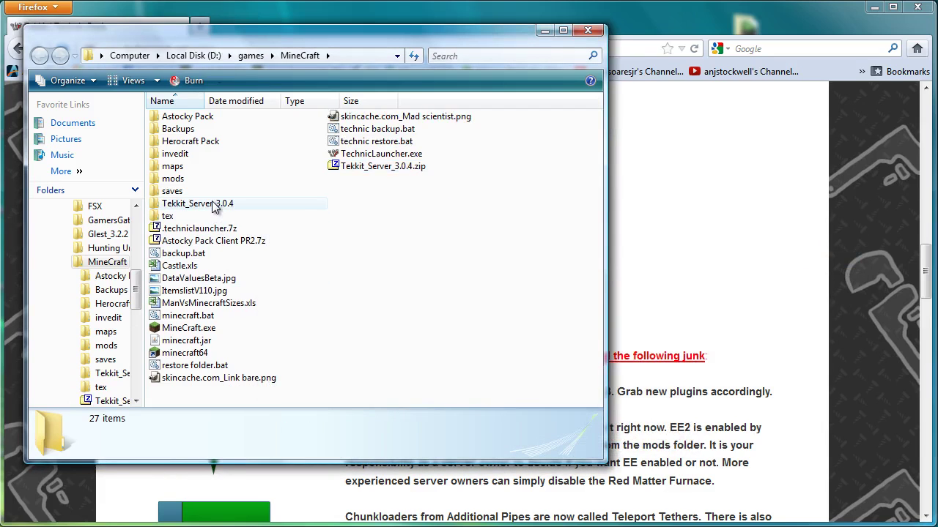
pyautogui.doubleClick(213, 206)
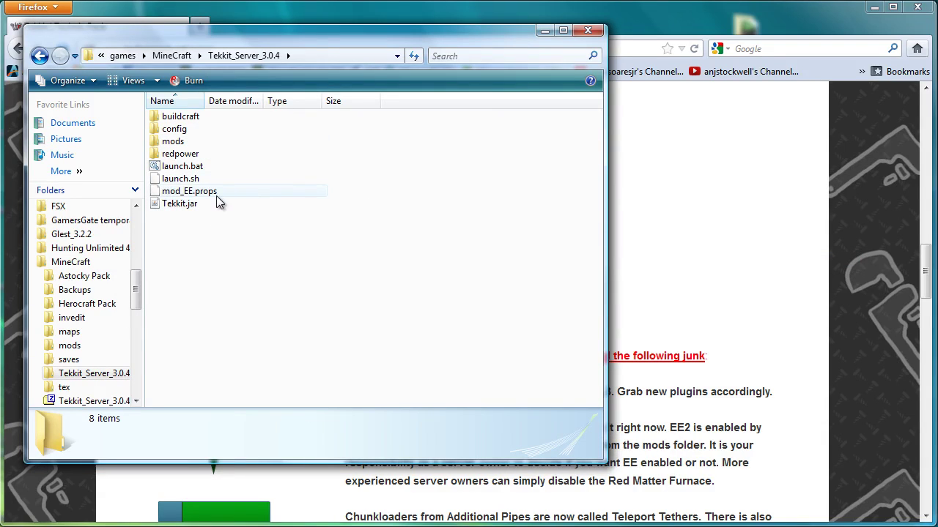
# - Edit launch.bat in Notepad so the memory flags read -Xmx3G and -Xms2G
pyautogui.rightClick(192, 167)
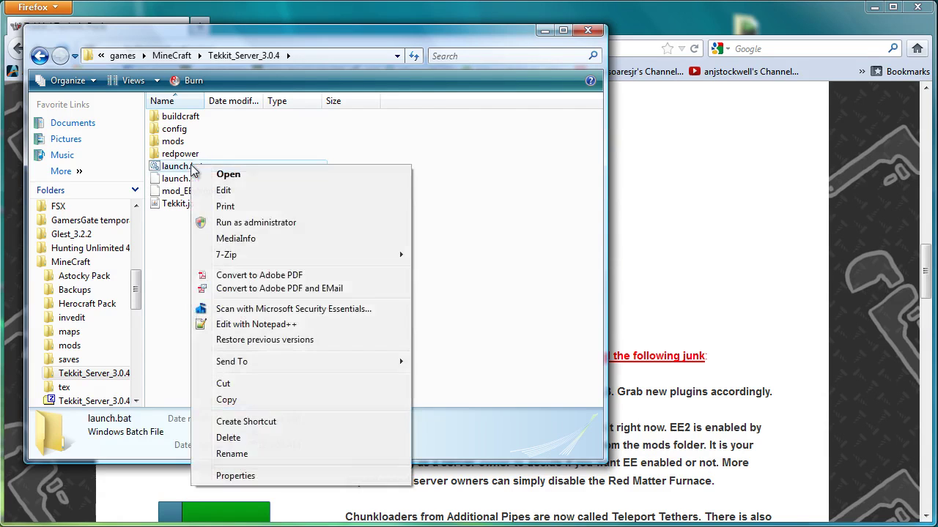
pyautogui.click(277, 192)
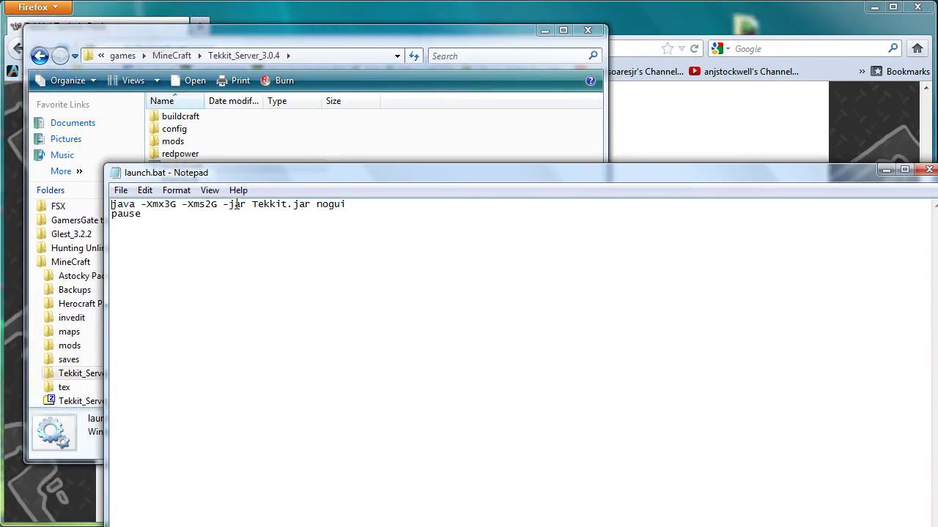
pyautogui.write('1')
pyautogui.moveTo(205, 204); pyautogui.dragTo(213, 204)
pyautogui.write('1')
pyautogui.press('BackSpace')
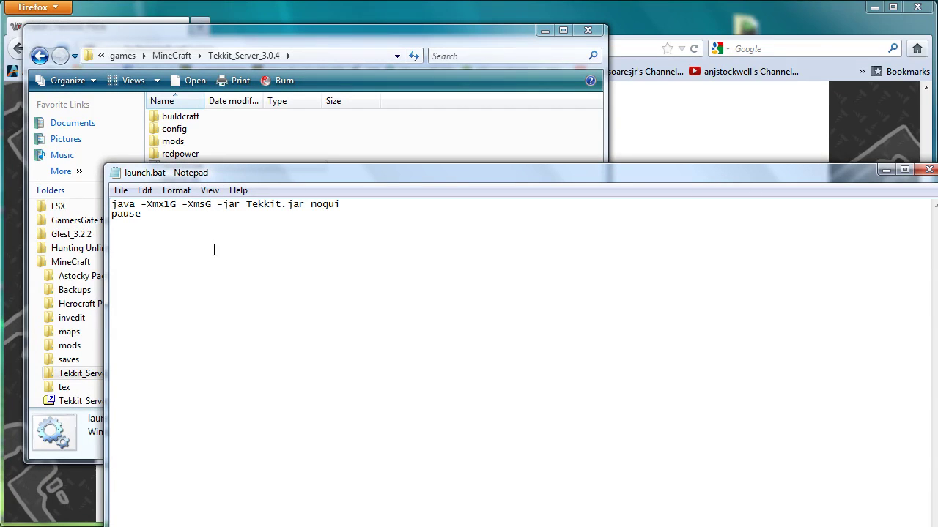
pyautogui.write('2')
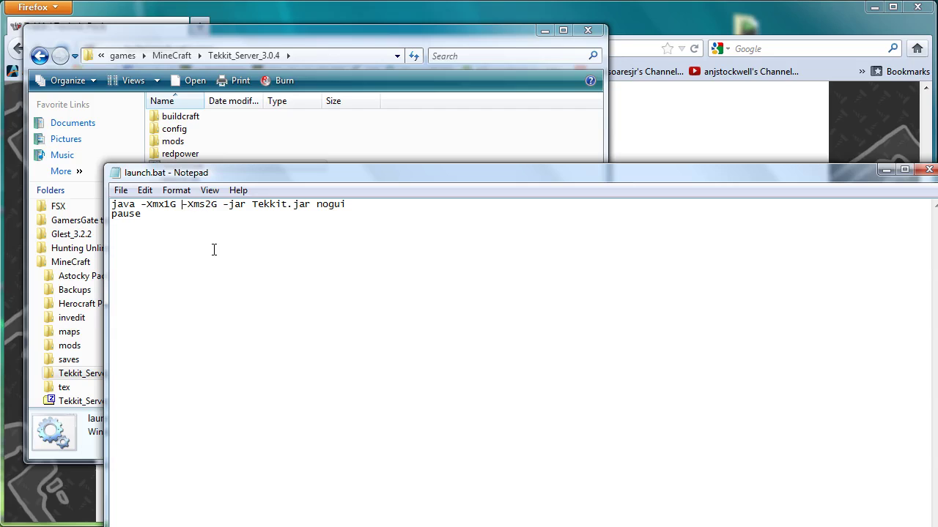
pyautogui.press('BackSpace')
pyautogui.write('3')
# - Save launch.bat and close Notepad
pyautogui.click(121, 191)
pyautogui.click(137, 241)
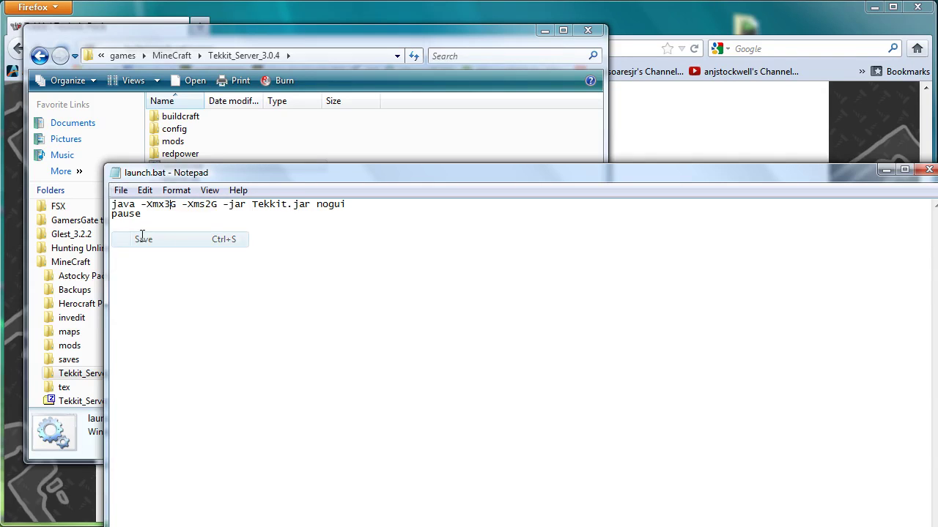
pyautogui.click(929, 170)
pyautogui.click(402, 231)
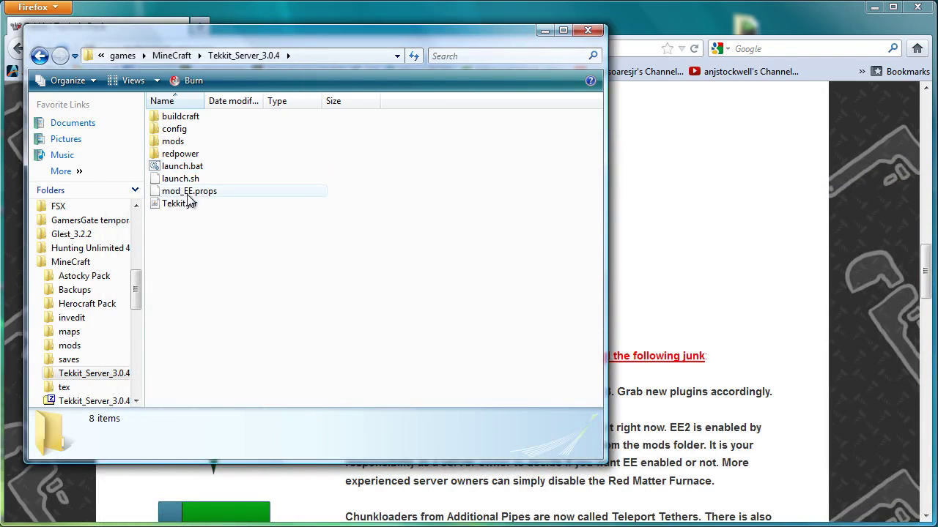
# - Run launch.bat to start the Tekkit server and raise its console window
pyautogui.doubleClick(191, 167)
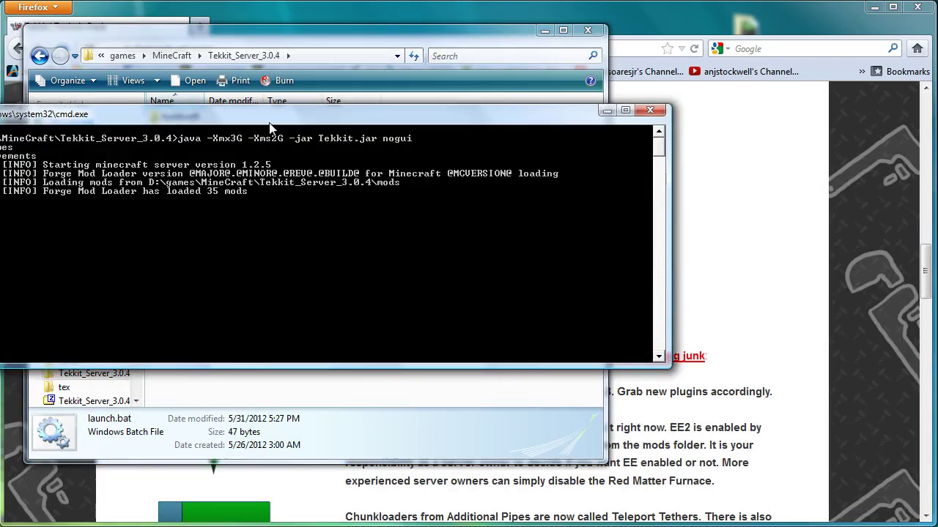
pyautogui.moveTo(340, 103); pyautogui.dragTo(351, 35)
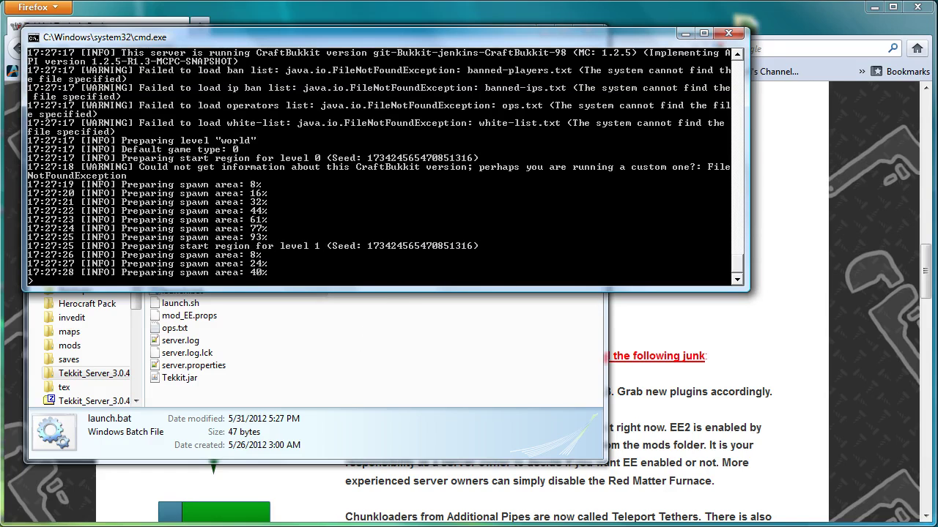
# - Search 'java 7 runtime install' in a new tab and open the Java SE Runtime Environment 7 Downloads page
pyautogui.click(151, 513)
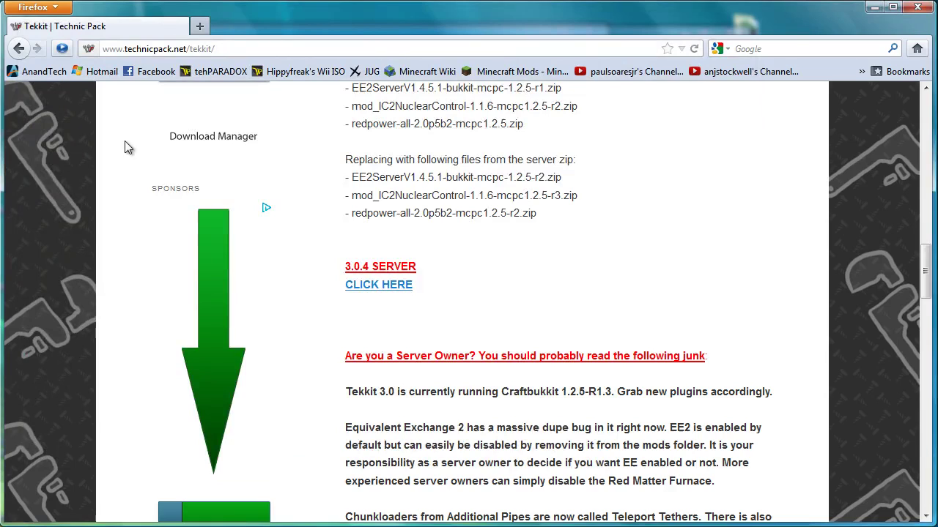
pyautogui.click(198, 28)
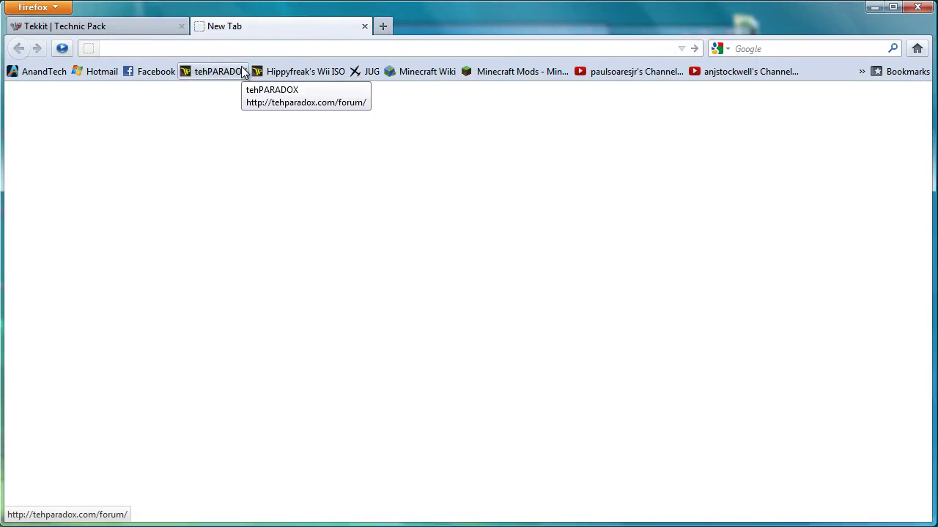
pyautogui.click(798, 49)
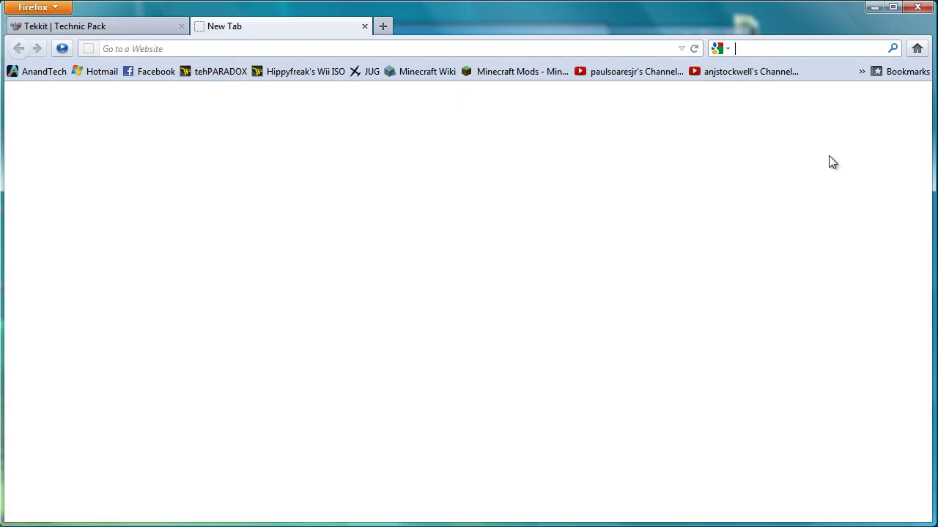
pyautogui.write('java 7')
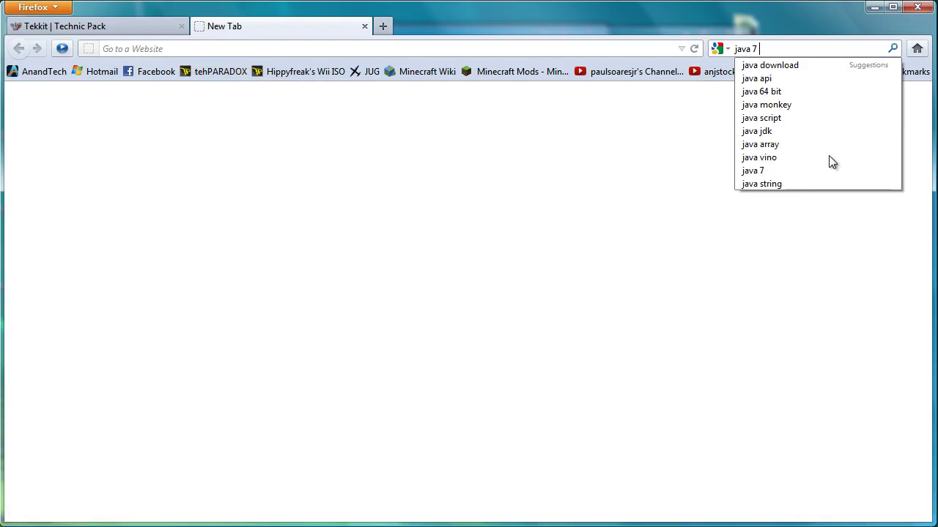
pyautogui.write(' runtime ins')
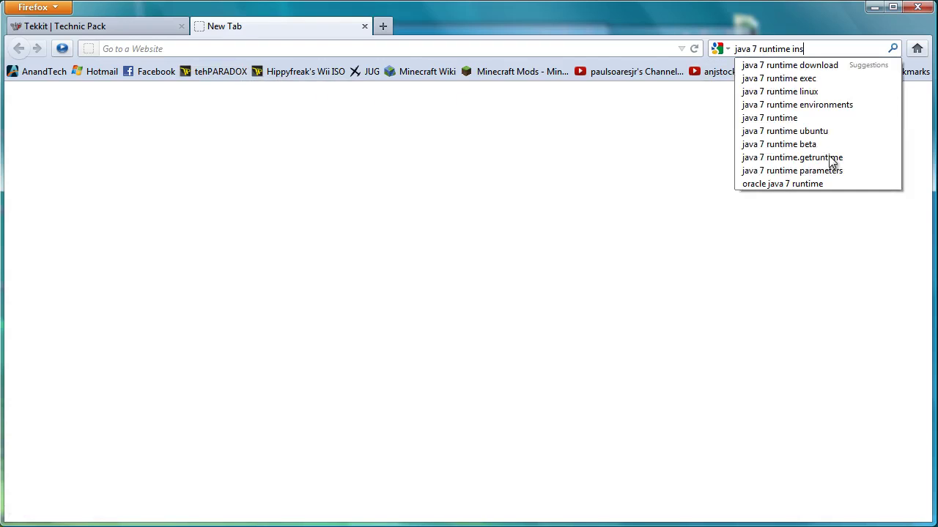
pyautogui.write('tall')
pyautogui.press('Return')
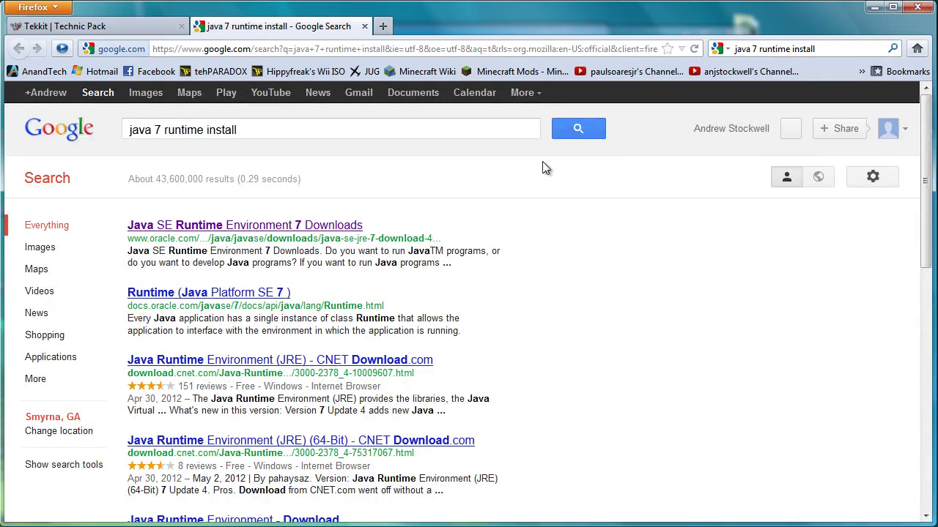
pyautogui.click(247, 226)
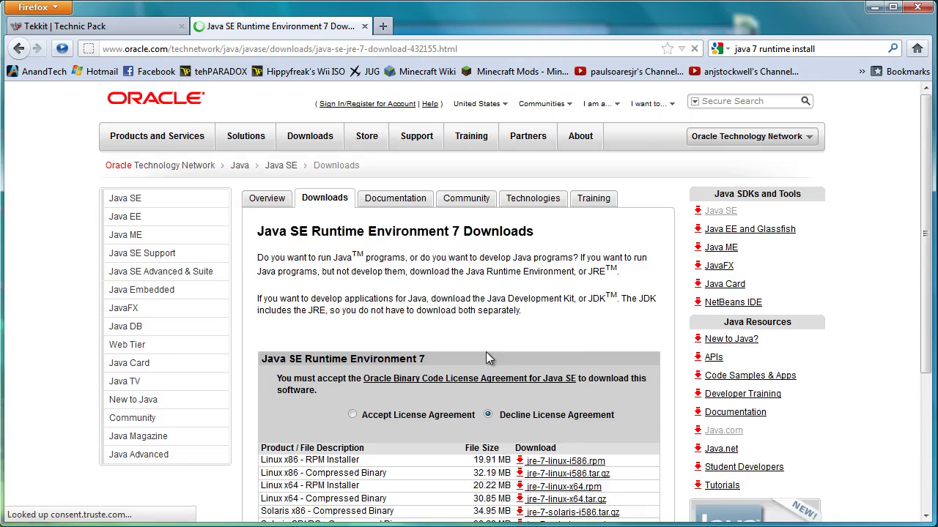
# - Accept the Java licence and highlight the Windows x86 Offline and Windows x64 installer rows
pyautogui.scroll(-2, 485, 352)
pyautogui.click(353, 332)
pyautogui.scroll(-2, 403, 334)
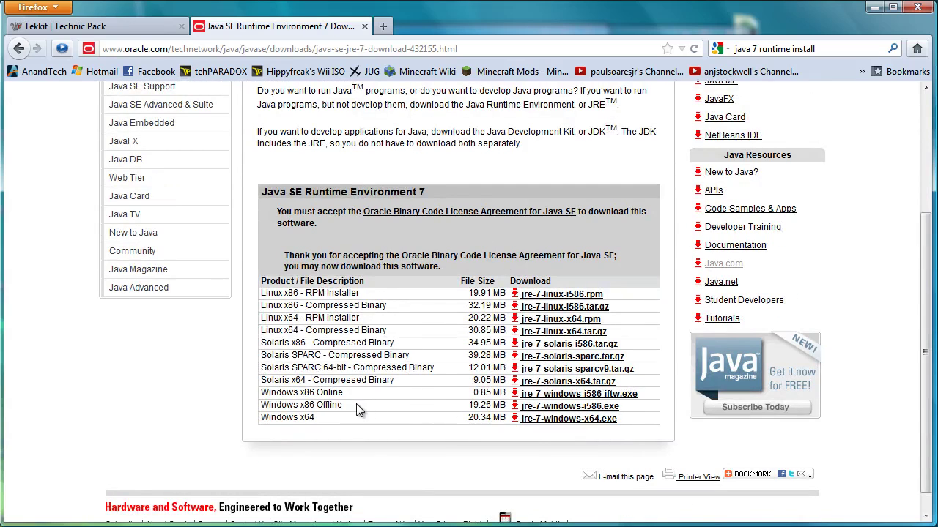
pyautogui.moveTo(356, 405); pyautogui.dragTo(260, 405)
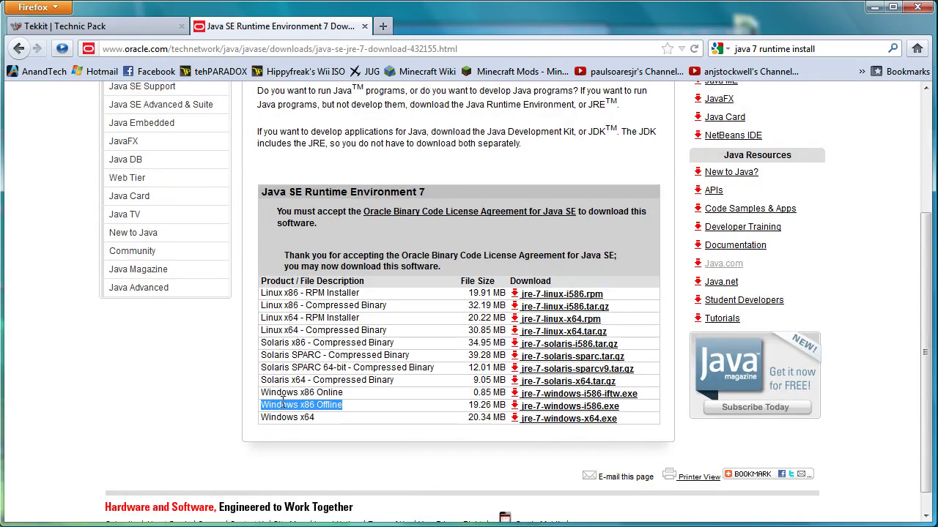
pyautogui.moveTo(338, 417); pyautogui.dragTo(257, 416)
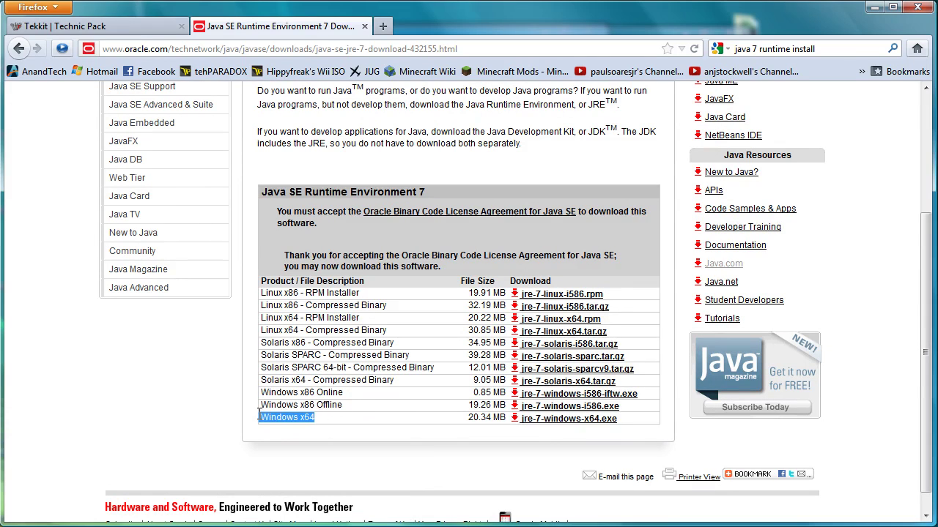
pyautogui.click(319, 419)
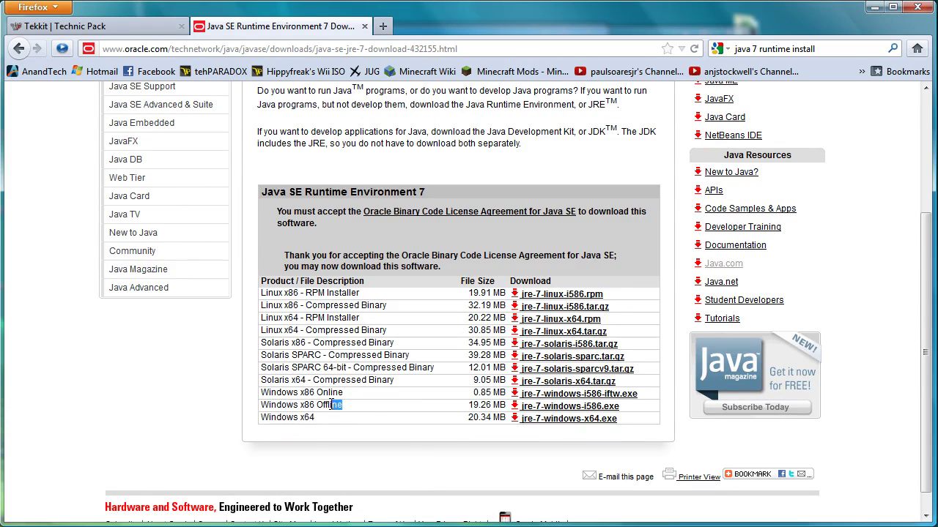
pyautogui.moveTo(331, 405); pyautogui.dragTo(266, 415)
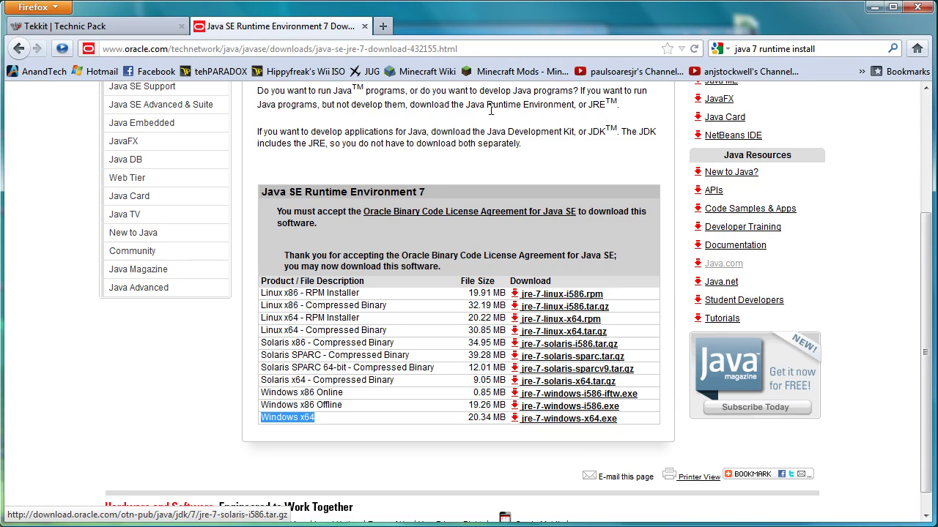
# - Close the Java tab and run help in the server console to list its commands
pyautogui.click(364, 27)
pyautogui.hotkey('alt', 'Tab')
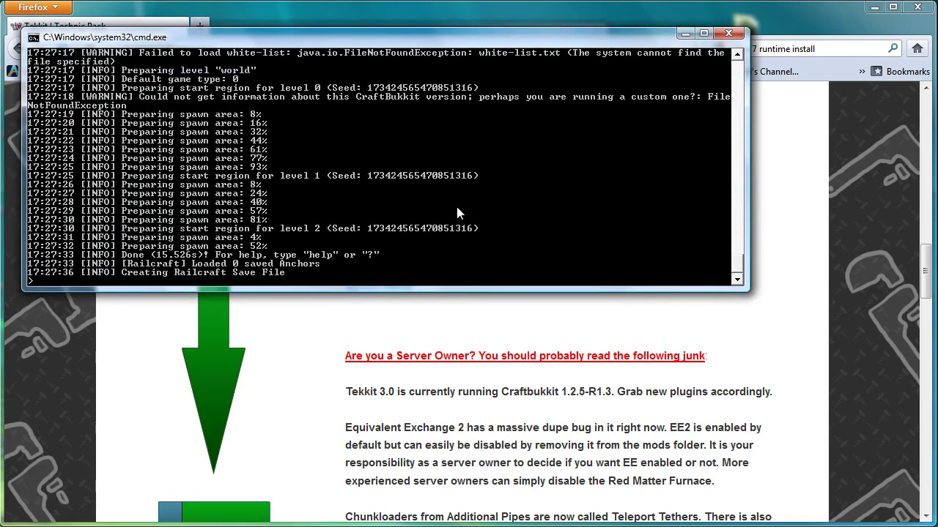
pyautogui.write('help')
pyautogui.press('Return')
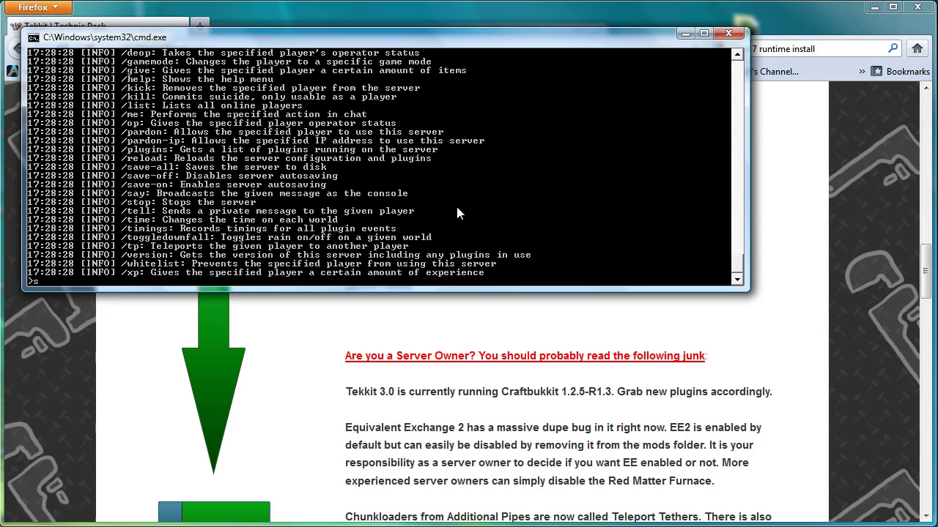
# - Shut the server down with stop and let its console window close
pyautogui.write('stop')
pyautogui.press('Return')
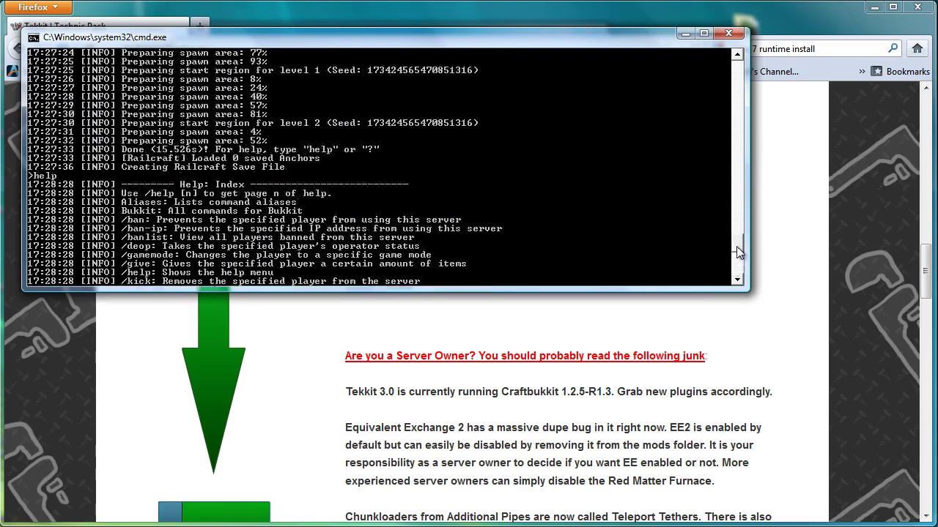
pyautogui.moveTo(738, 253); pyautogui.dragTo(737, 240)
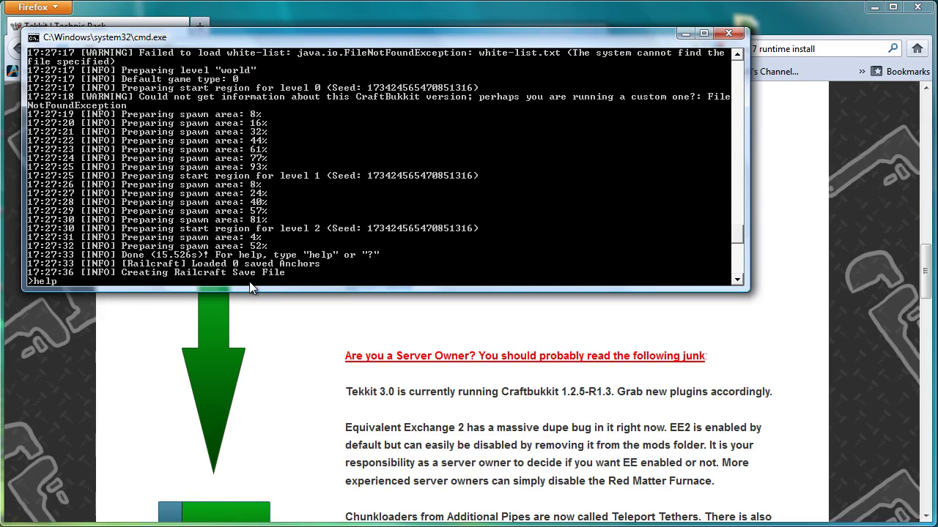
pyautogui.press('Return')
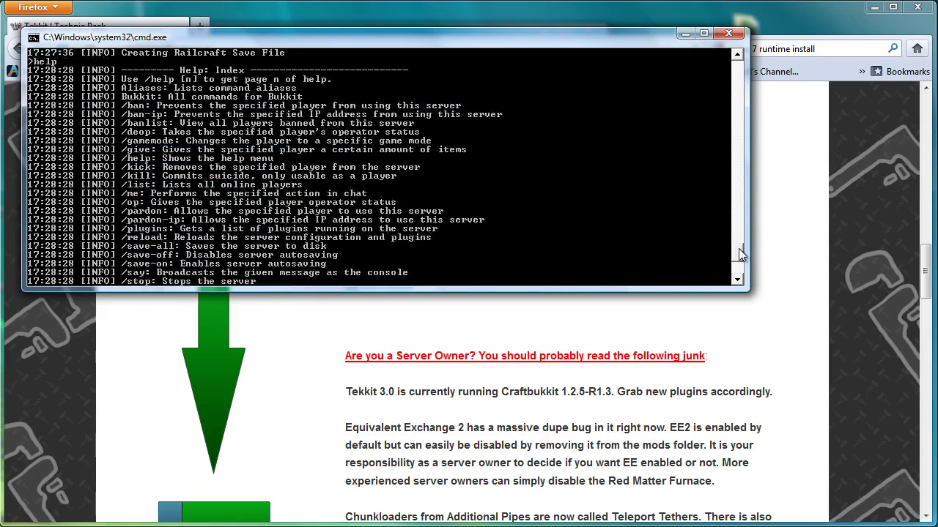
pyautogui.write('stop')
pyautogui.press('Return')
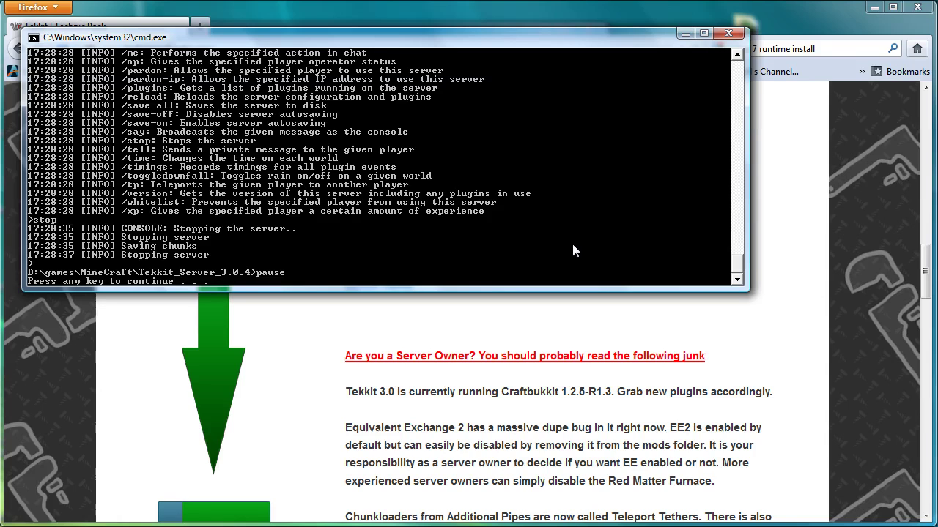
pyautogui.press('Return')
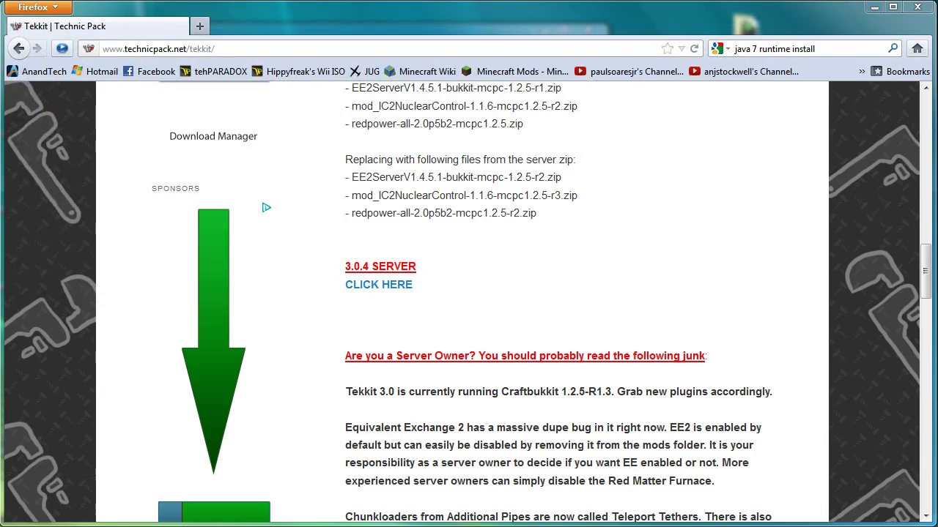
# - Open server.properties from the Tekkit_Server_3.0.4 folder with Edit with Notepad++
pyautogui.hotkey('alt', 'Tab')
pyautogui.moveTo(298, 31); pyautogui.dragTo(331, 56)
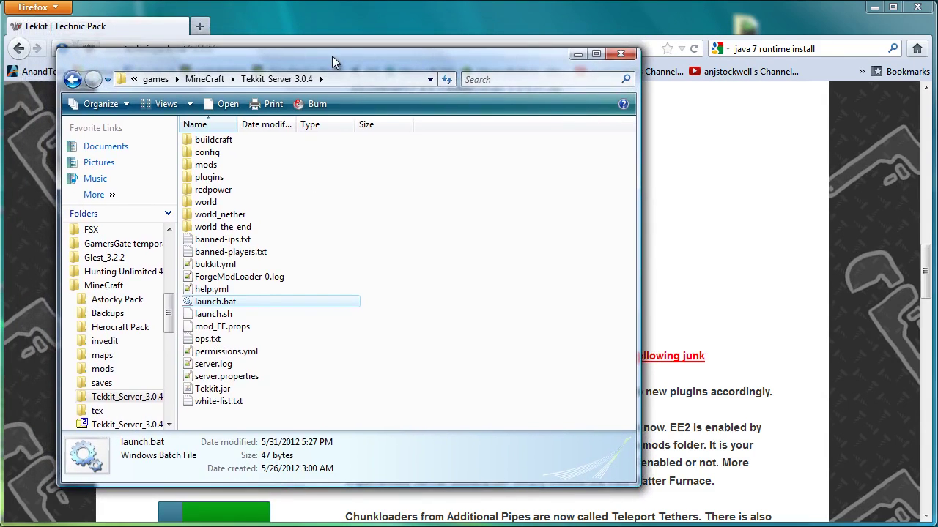
pyautogui.click(359, 225)
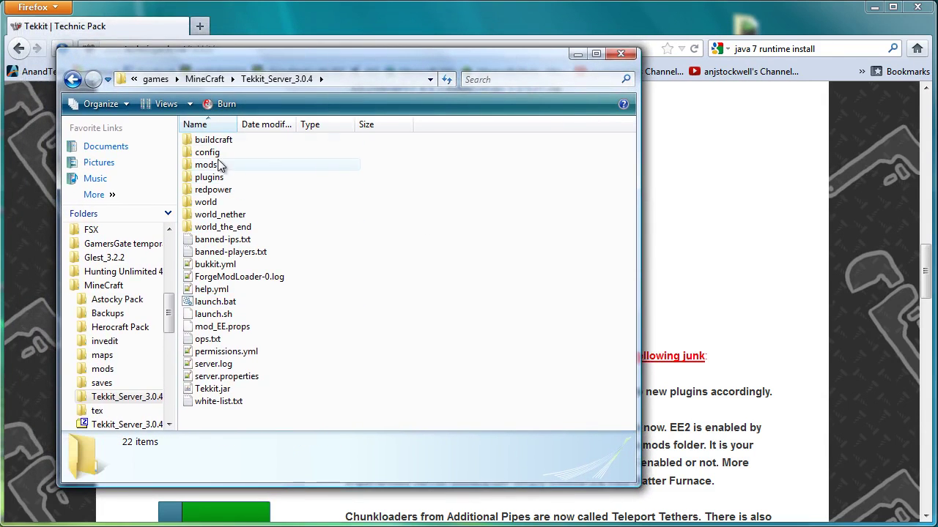
pyautogui.rightClick(230, 378)
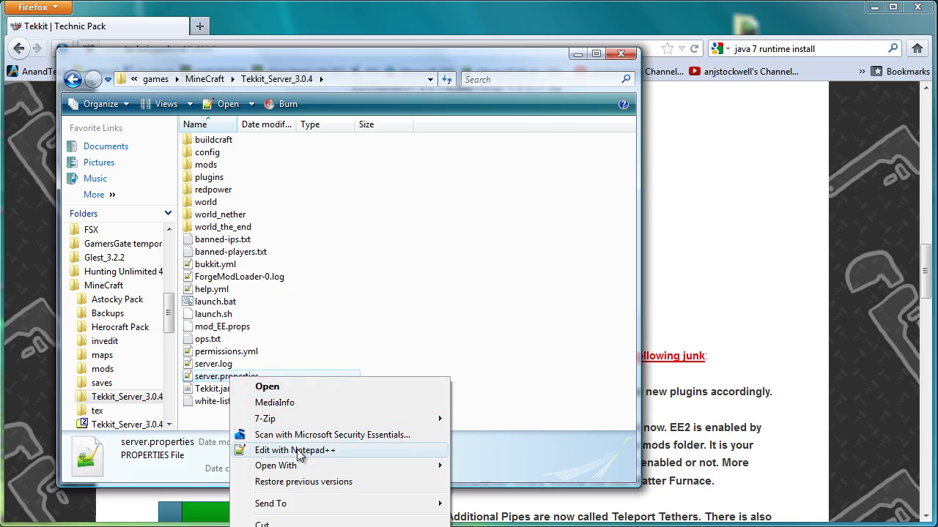
pyautogui.moveTo(339, 469)
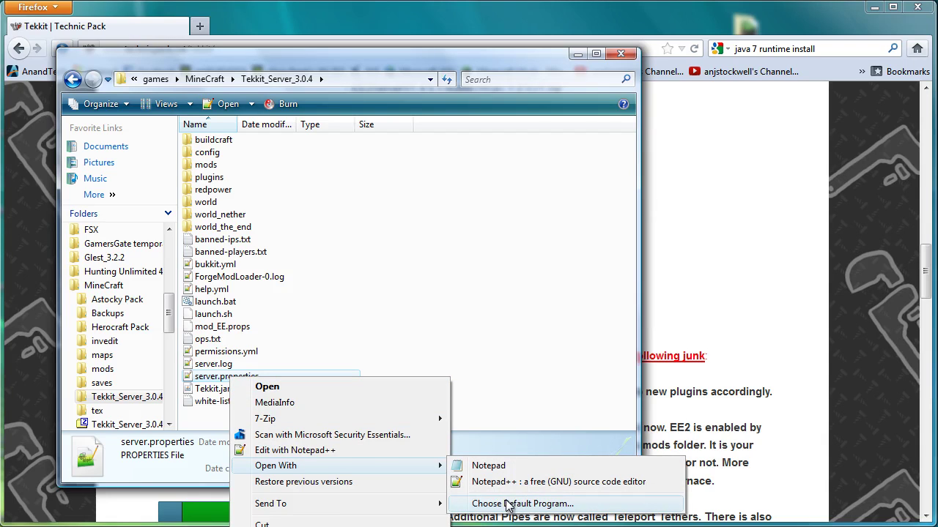
pyautogui.click(361, 450)
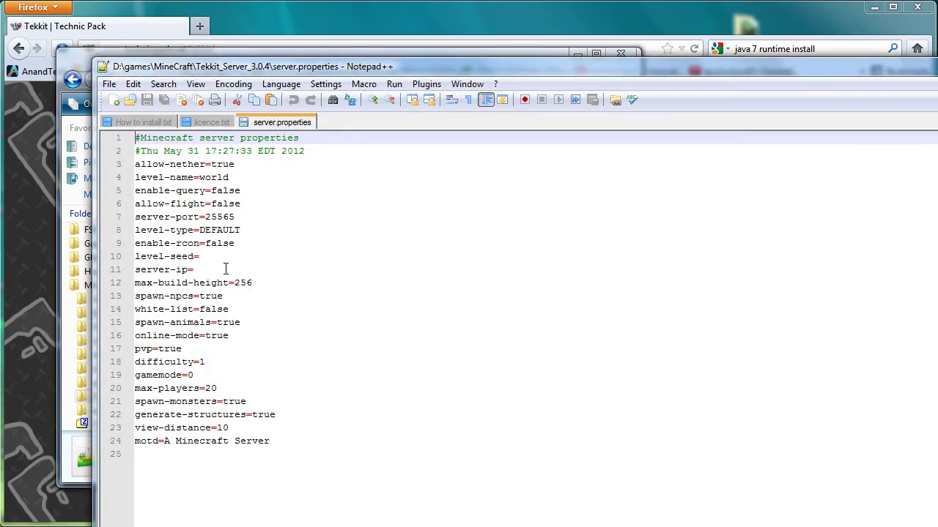
# - Inspect the blank server-ip line and port 25565, then pull the Hamachi window over Notepad++
pyautogui.moveTo(225, 269); pyautogui.dragTo(129, 270)
pyautogui.click(201, 270)
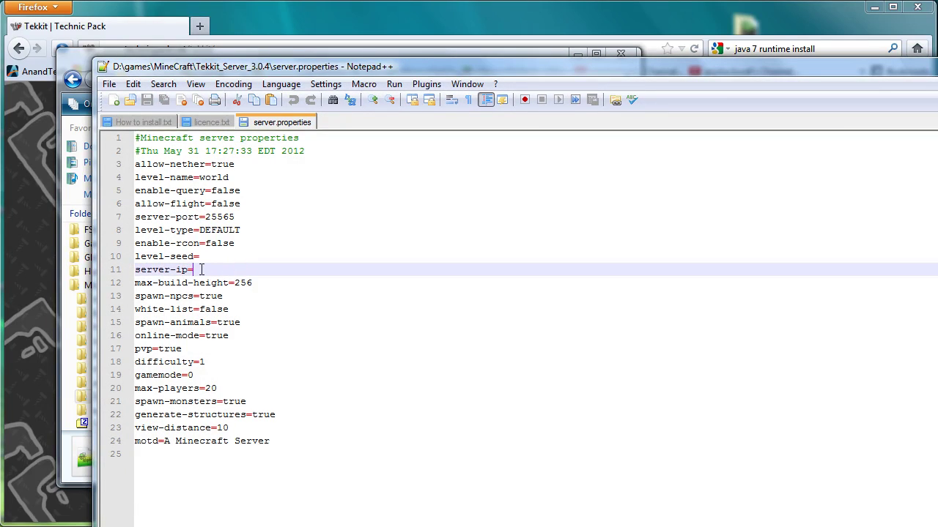
pyautogui.moveTo(237, 216); pyautogui.dragTo(207, 216)
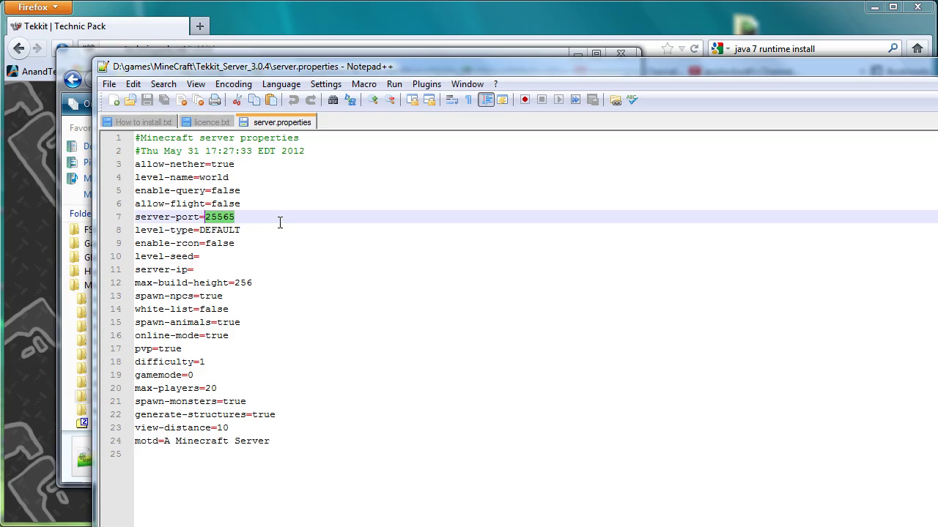
pyautogui.click(252, 271)
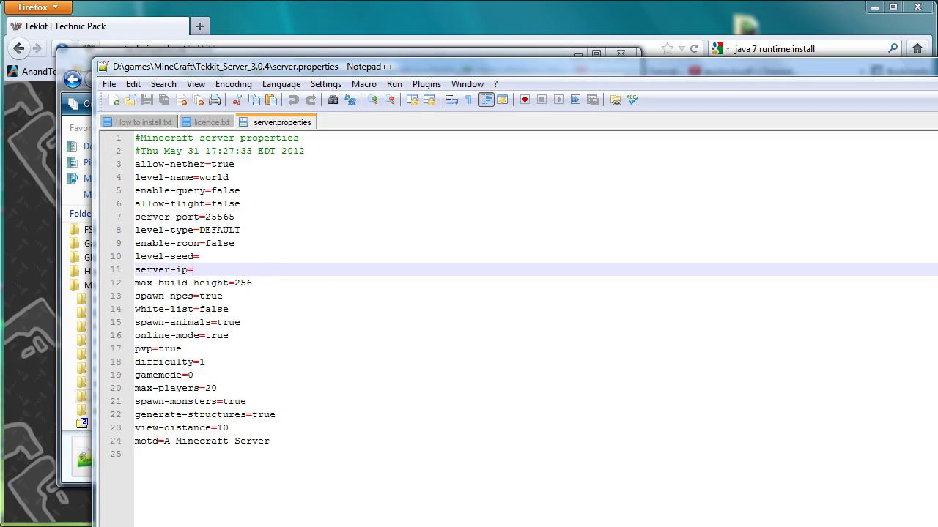
pyautogui.moveTo(924, 134); pyautogui.dragTo(428, 130)
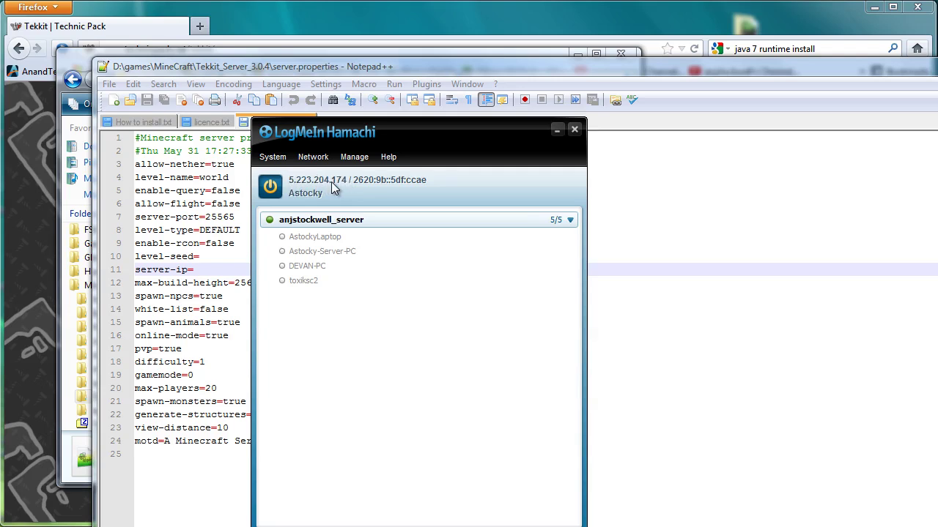
# - Close LogMeIn Hamachi after checking this PC's Hamachi IPv4 address
pyautogui.click(574, 130)
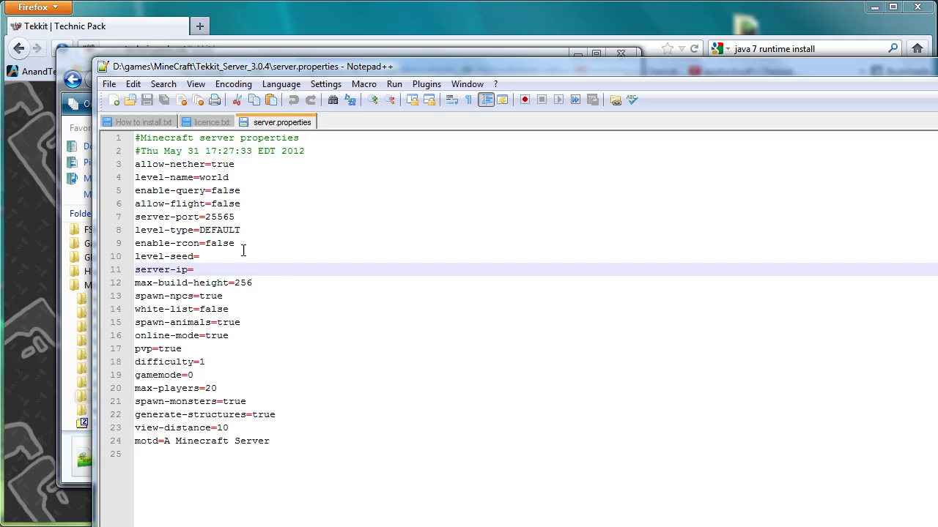
# - Change allow-flight from false to true in server.properties, moving down to the pvp line
pyautogui.doubleClick(215, 178)
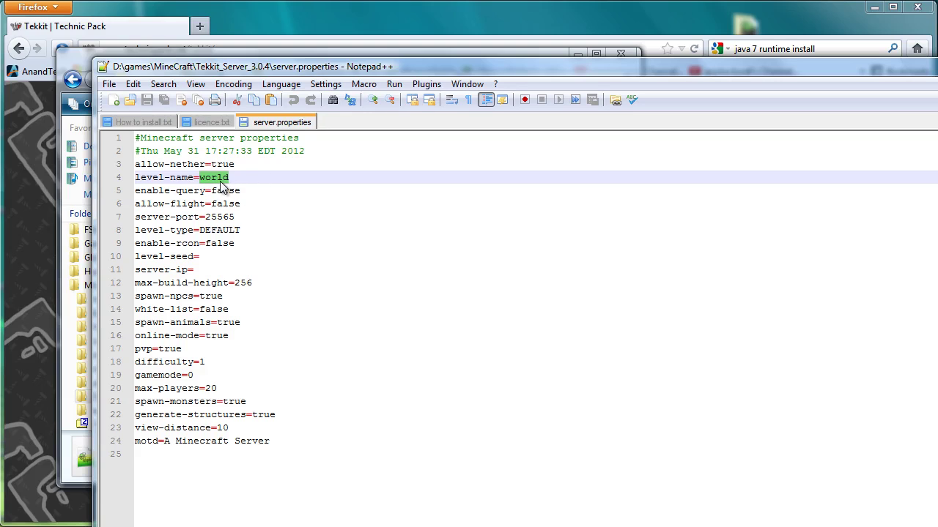
pyautogui.doubleClick(222, 204)
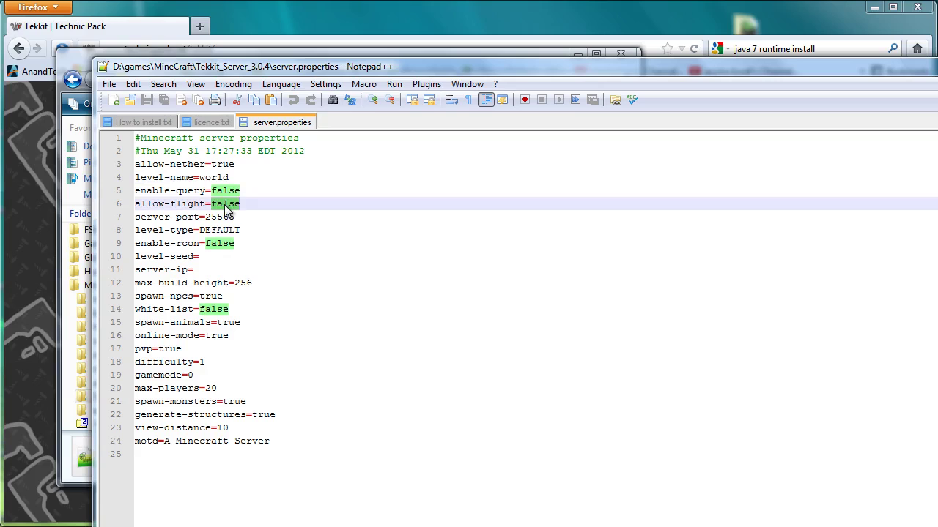
pyautogui.write('true')
pyautogui.press('Down')
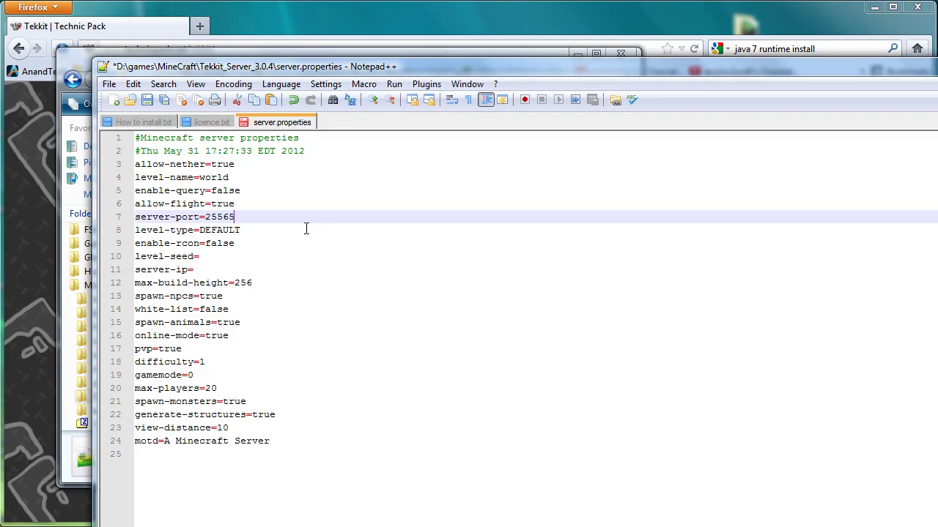
pyautogui.press('Up')
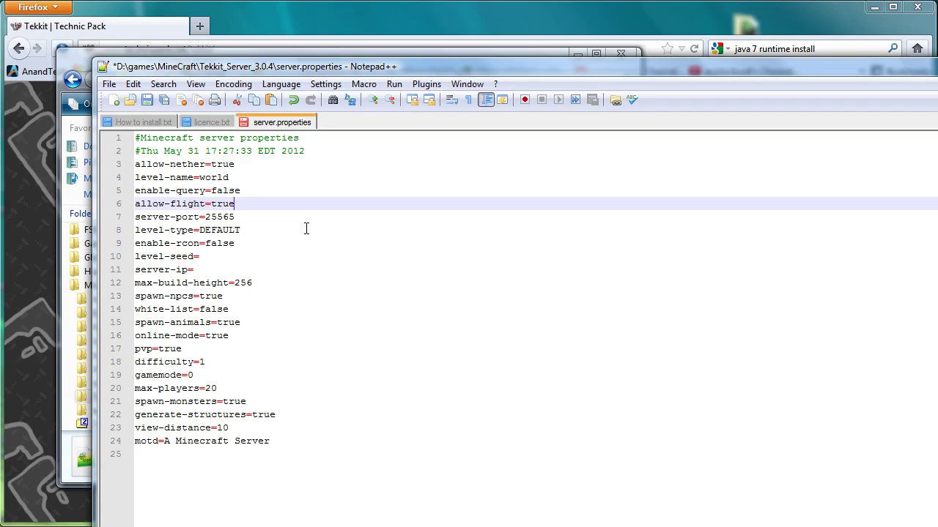
pyautogui.press('Down')
pyautogui.press('Down')
pyautogui.press('Down')
pyautogui.press('Down')
pyautogui.press('Down')
pyautogui.press('Down')
pyautogui.press('Down')
pyautogui.press('Down')
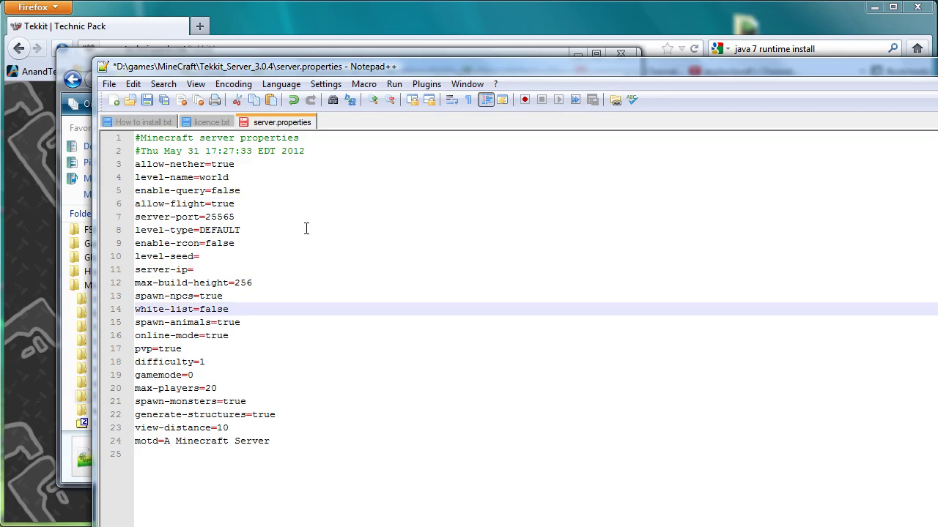
pyautogui.press('Down')
pyautogui.press('Down')
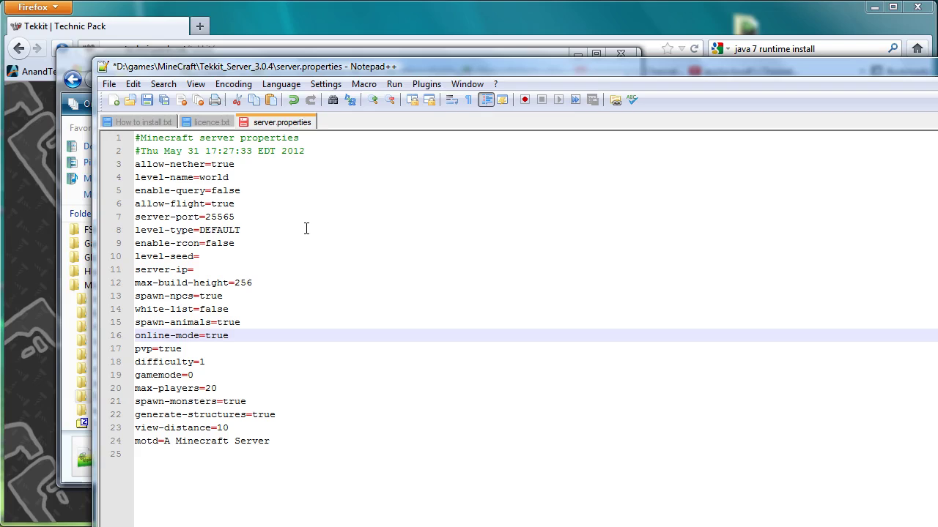
pyautogui.press('Down')
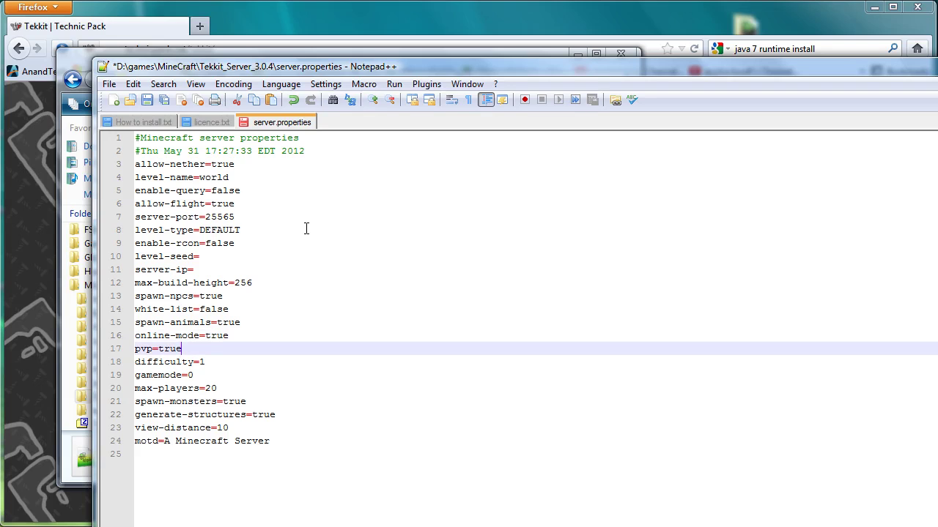
# - Set pvp to false and max-players from 20 to 5
pyautogui.press('BackSpace')
pyautogui.press('BackSpace')
pyautogui.press('BackSpace')
pyautogui.press('BackSpace')
pyautogui.write('false')
pyautogui.press('Down')
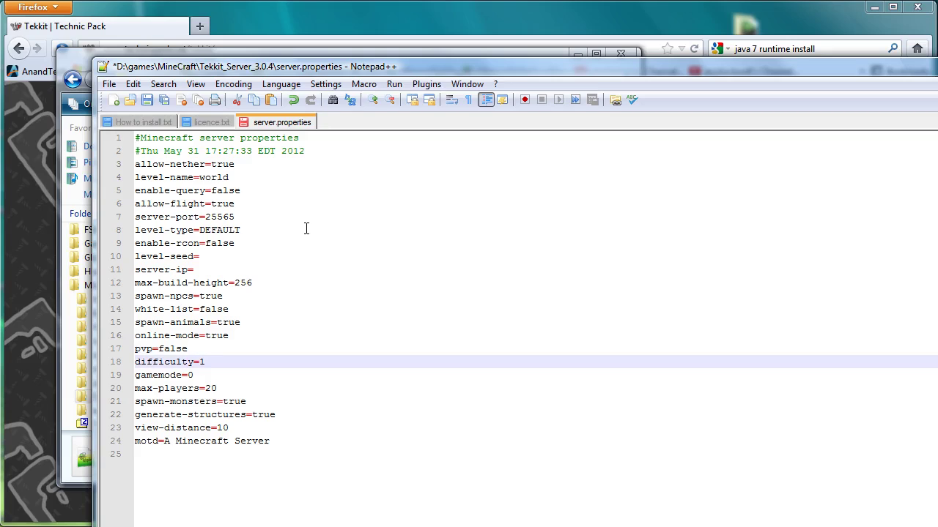
pyautogui.press('Down')
pyautogui.press('Down')
pyautogui.press('Delete')
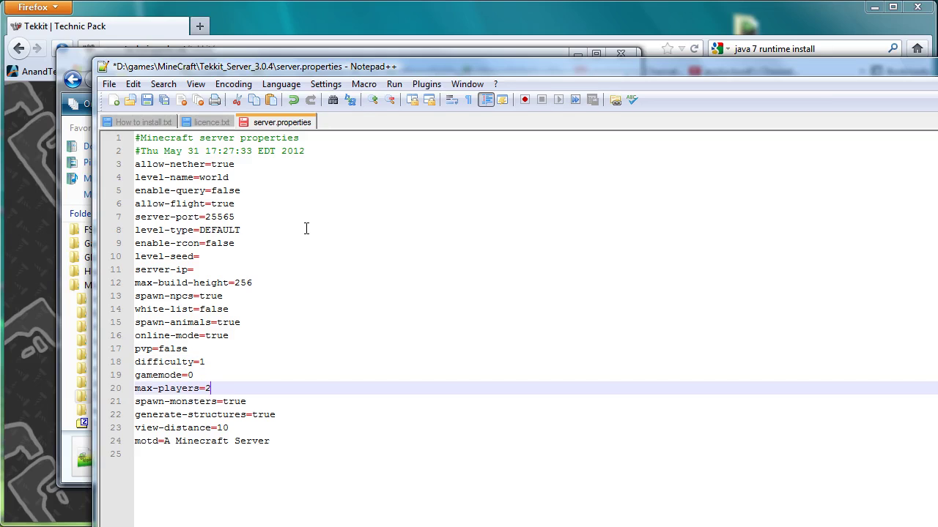
pyautogui.press('BackSpace')
pyautogui.write('5')
# - Replace the motd text with TekkitIsCool and save server.properties
pyautogui.press('Up')
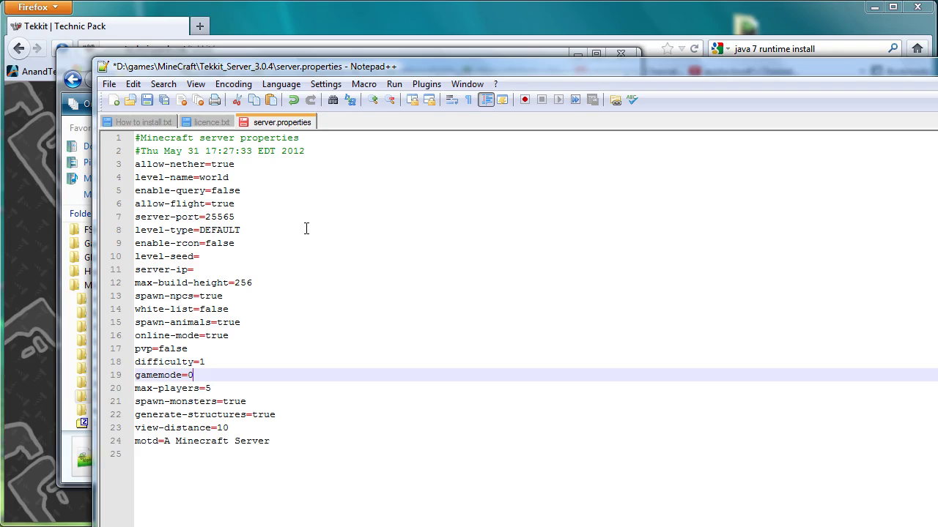
pyautogui.press('Down')
pyautogui.press('Down')
pyautogui.press('Down')
pyautogui.press('Down')
pyautogui.press('Down')
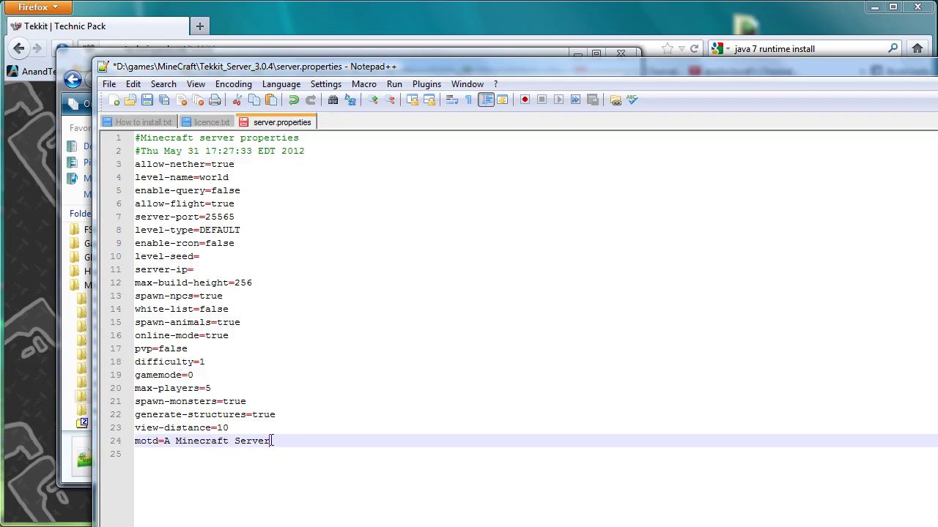
pyautogui.moveTo(271, 441); pyautogui.dragTo(176, 437)
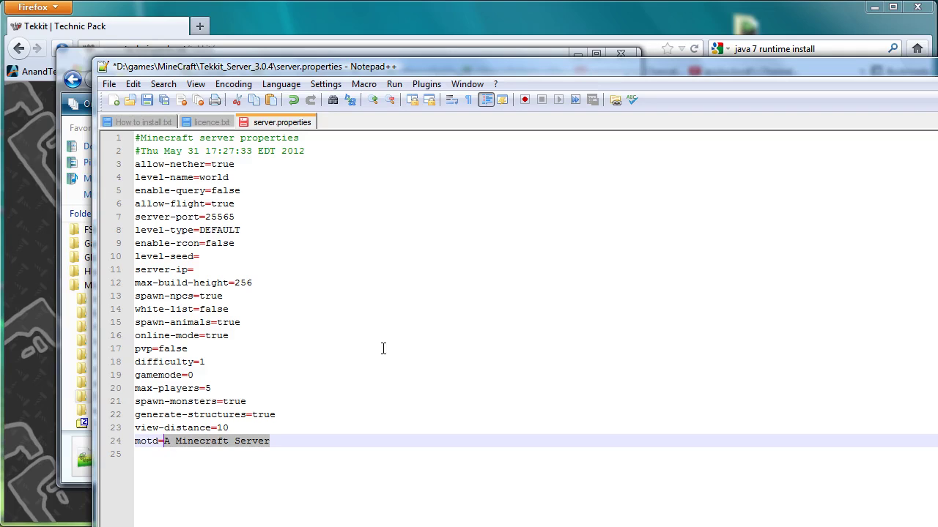
pyautogui.write('TekkitIsCool')
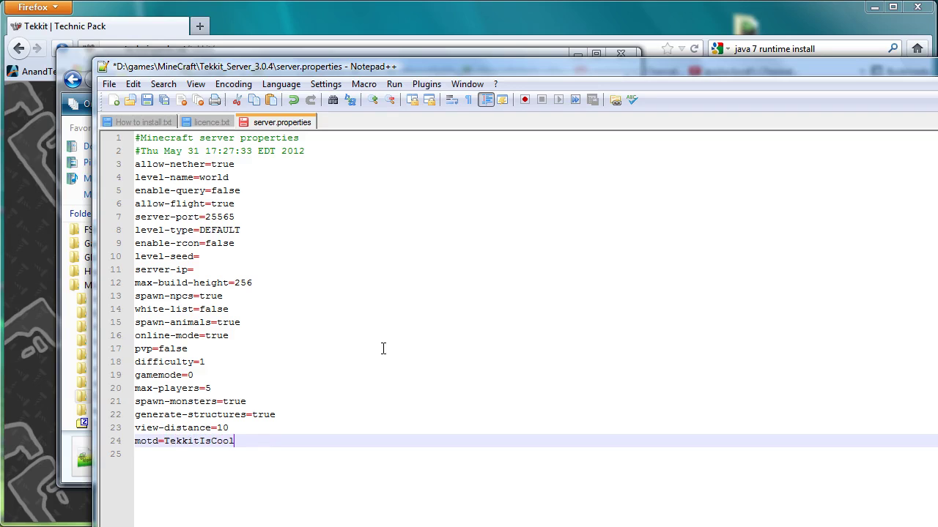
pyautogui.click(147, 100)
# - Close the server.properties tab and reopen it with Edit with Notepad++ from Explorer
pyautogui.rightClick(276, 123)
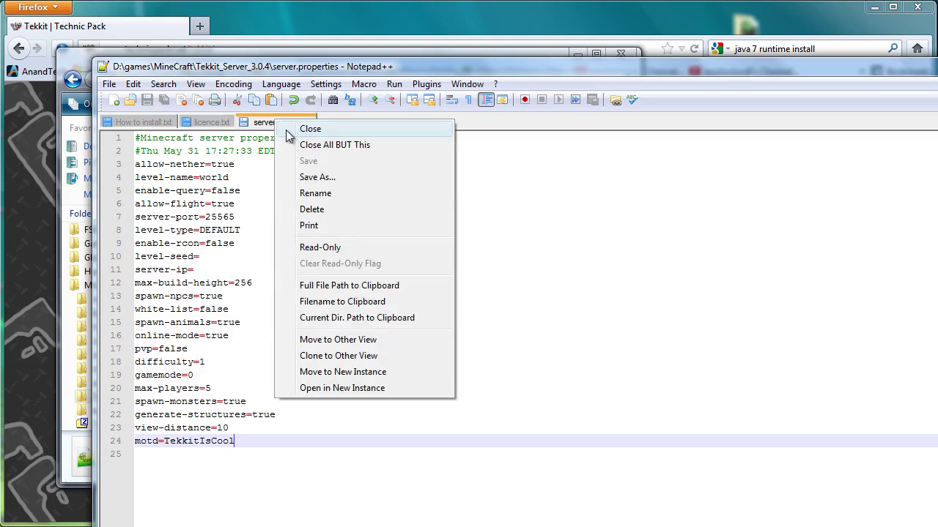
pyautogui.click(293, 129)
pyautogui.click(88, 54)
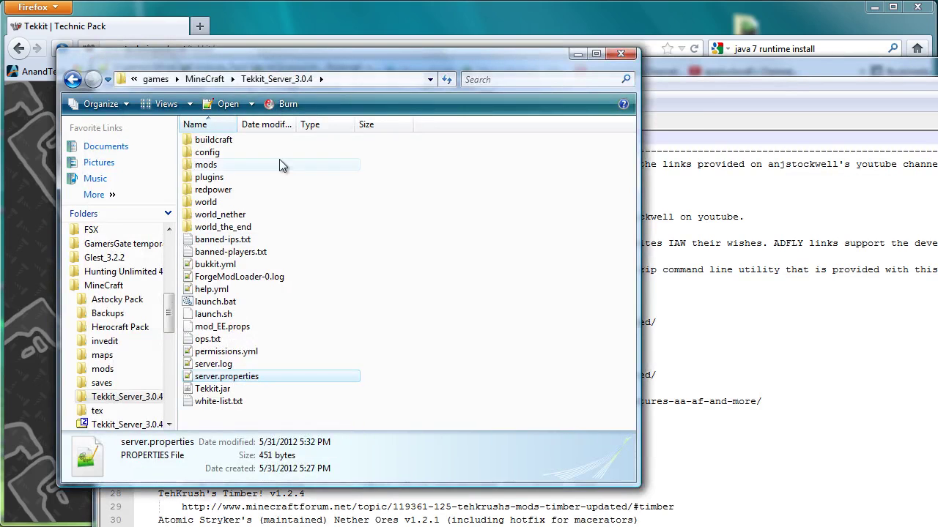
pyautogui.click(308, 416)
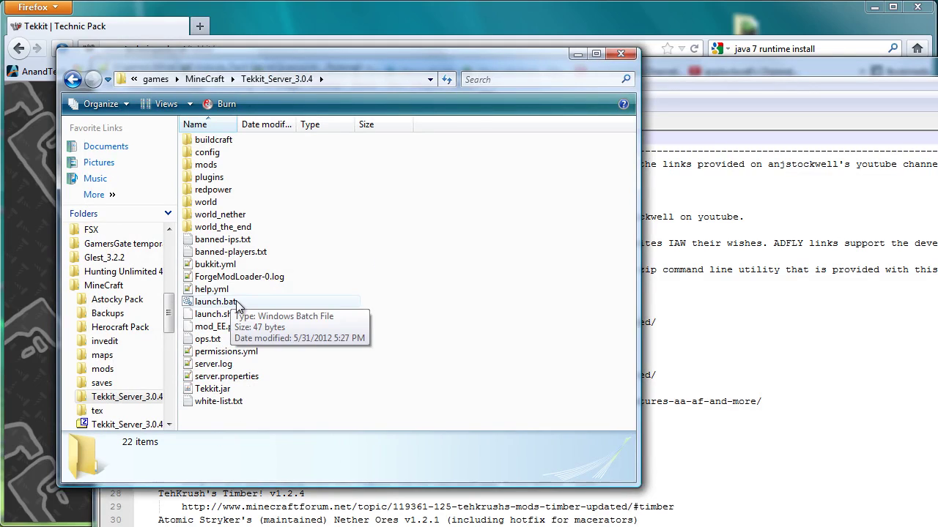
pyautogui.rightClick(232, 376)
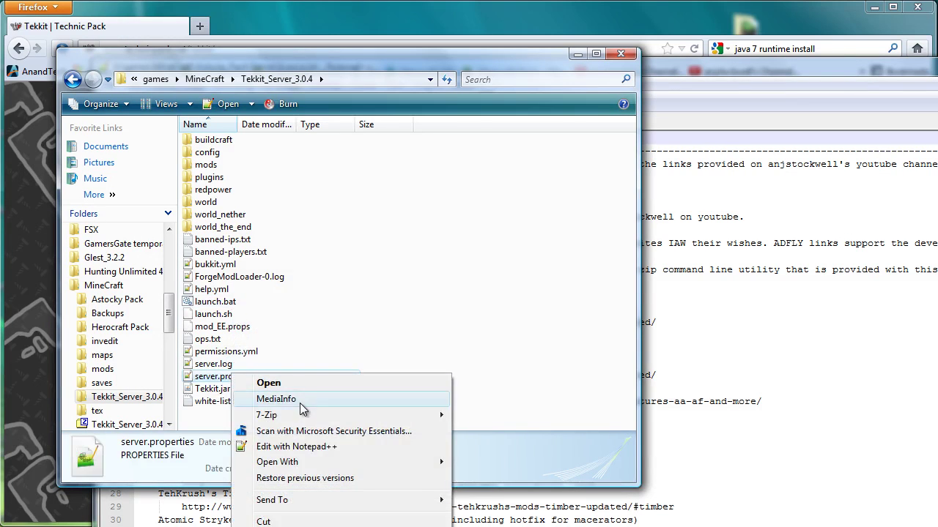
pyautogui.click(308, 445)
# - Change level-name from world to Tekkit3, save, and close the file
pyautogui.click(240, 178)
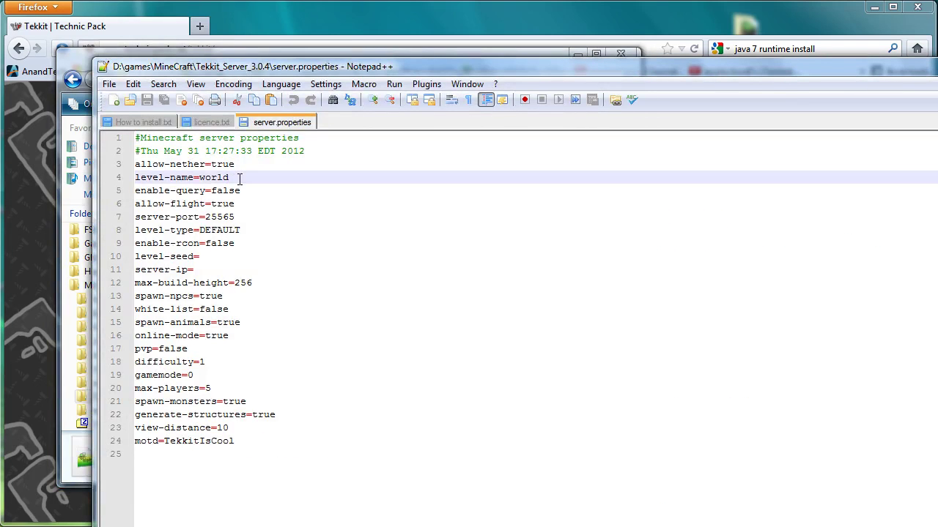
pyautogui.press('BackSpace')
pyautogui.press('BackSpace')
pyautogui.press('BackSpace')
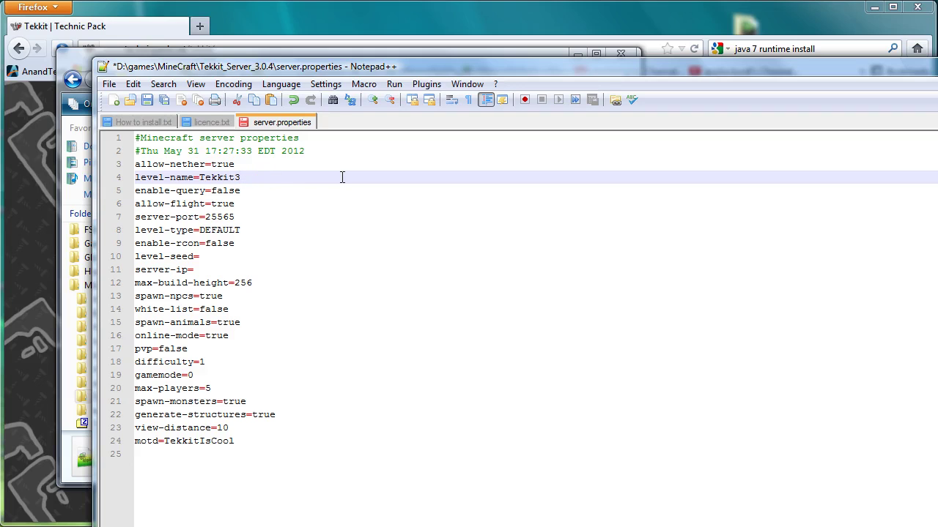
pyautogui.click(148, 100)
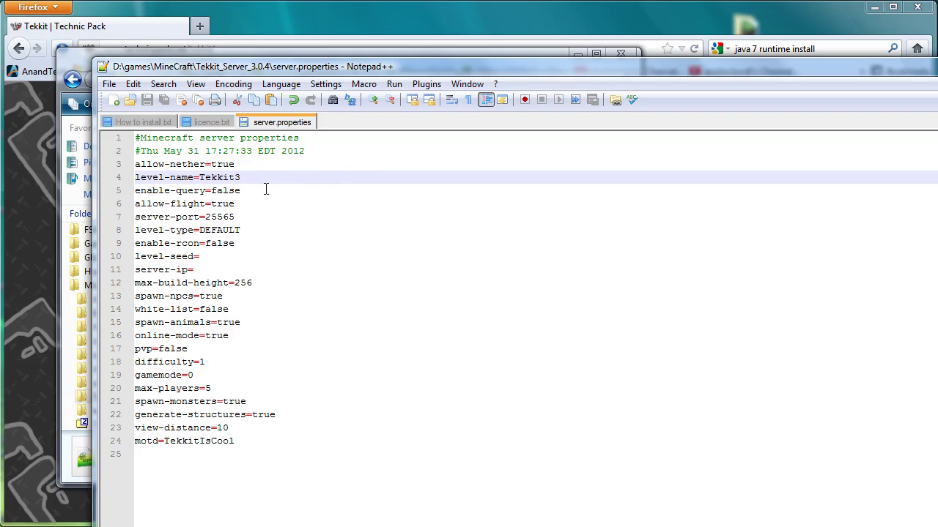
pyautogui.rightClick(271, 129)
pyautogui.click(293, 133)
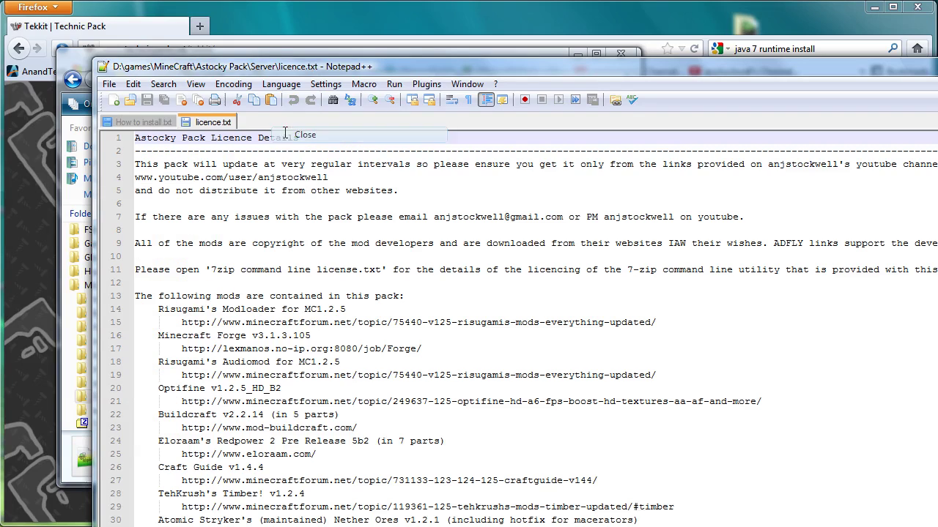
pyautogui.click(71, 54)
pyautogui.click(287, 330)
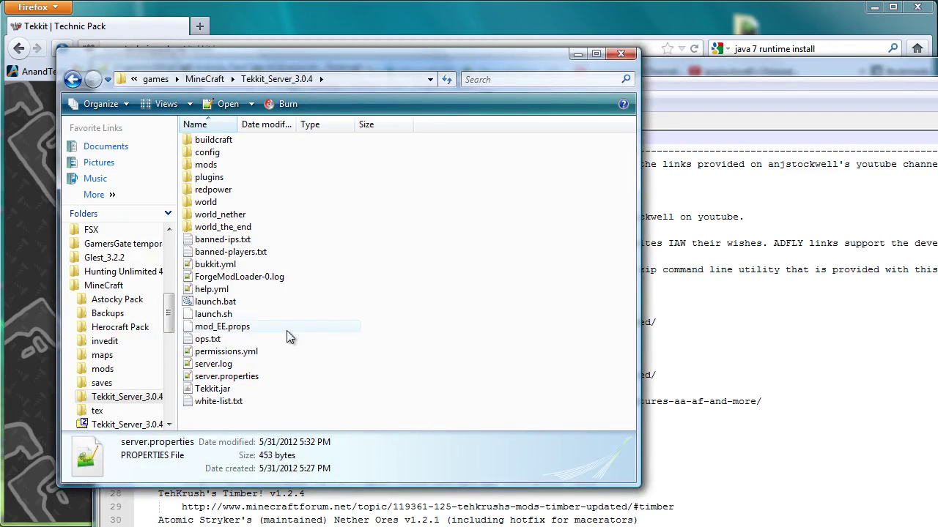
# - Run launch.bat and wait until the console reports Done for the Tekkit3 world
pyautogui.doubleClick(239, 305)
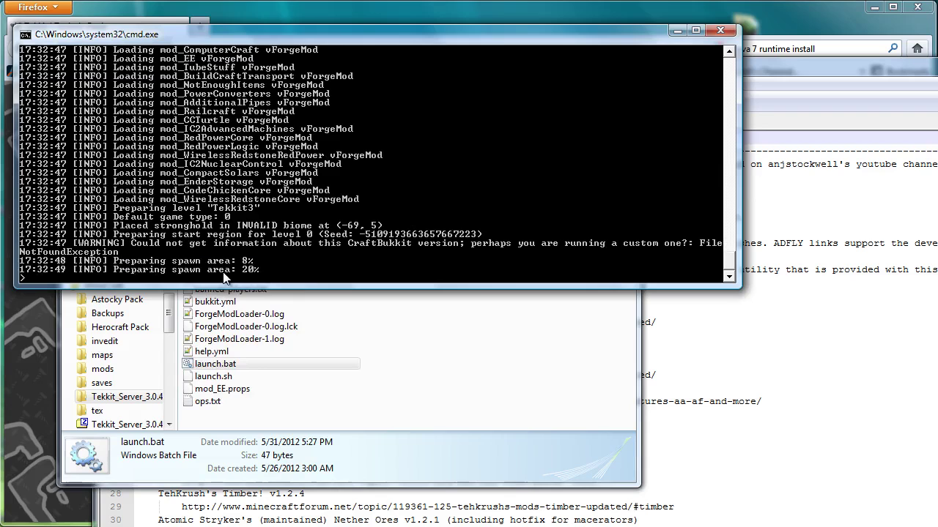
pyautogui.click(492, 395)
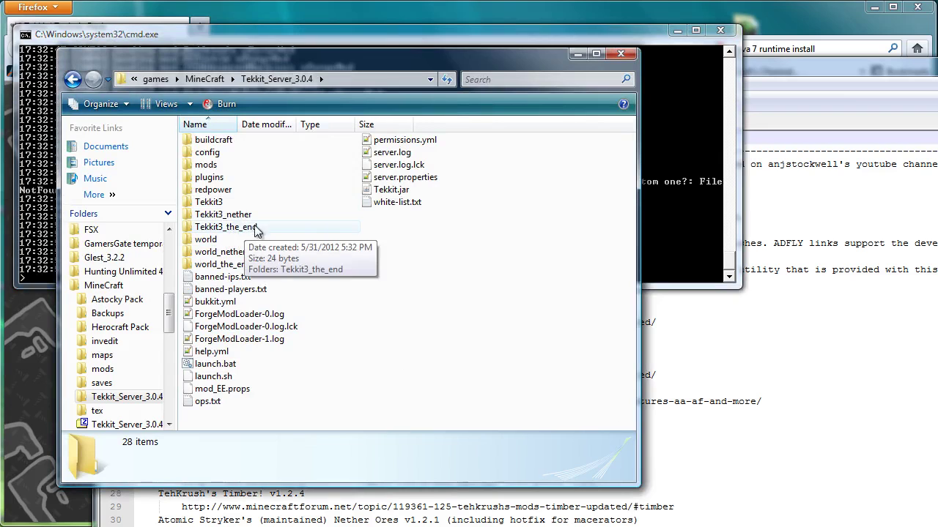
pyautogui.click(270, 33)
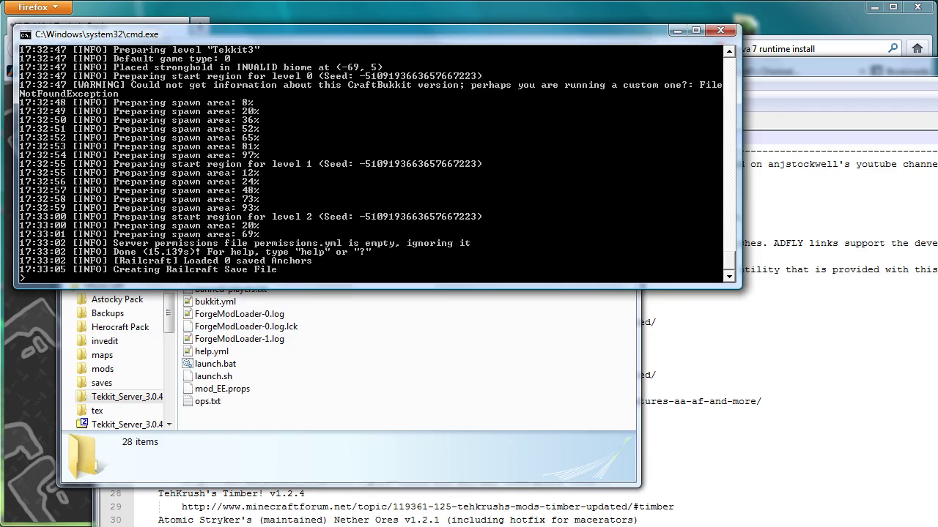
pyautogui.hotkey('alt', 'Tab')
# - Go up to the MineCraft folder and start TechnicLauncher.exe
pyautogui.click(211, 79)
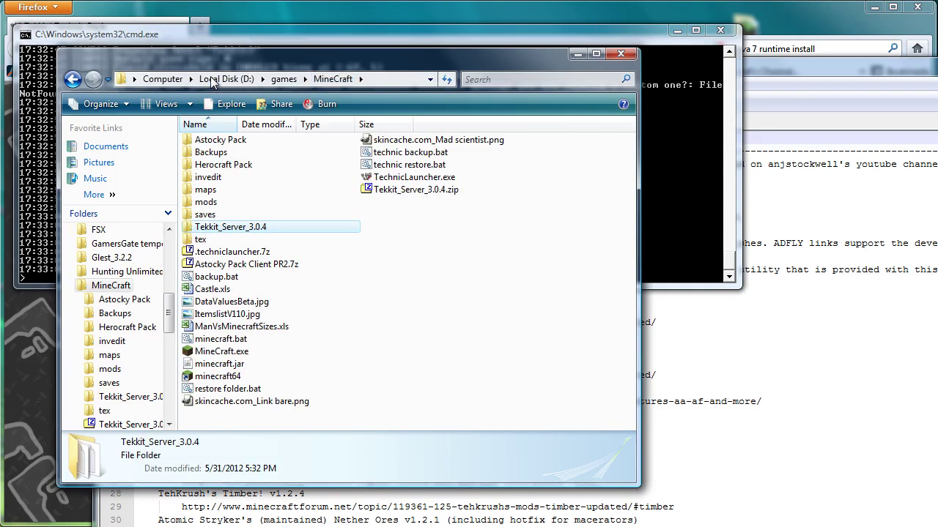
pyautogui.click(400, 178)
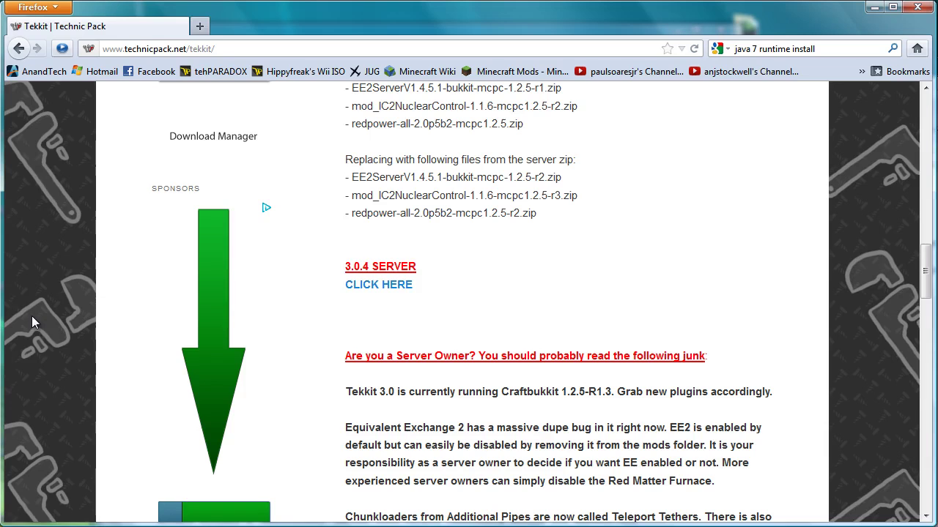
pyautogui.scroll(2, 220, 330)
pyautogui.scroll(6, 433, 398)
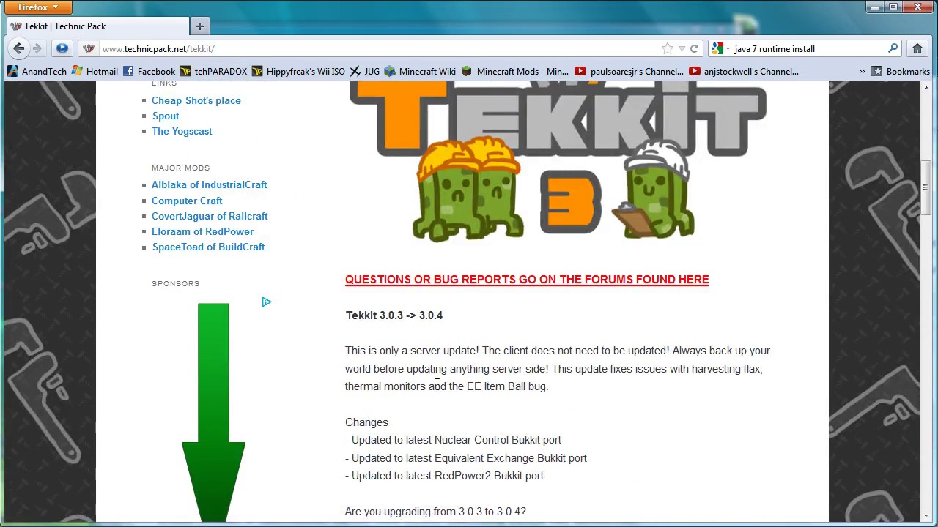
pyautogui.scroll(-15, 437, 384)
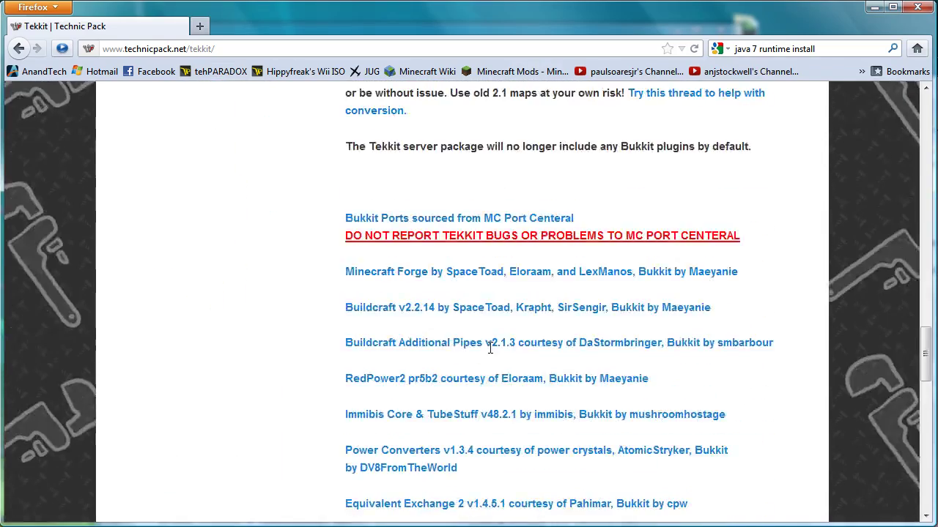
pyautogui.scroll(20, 490, 349)
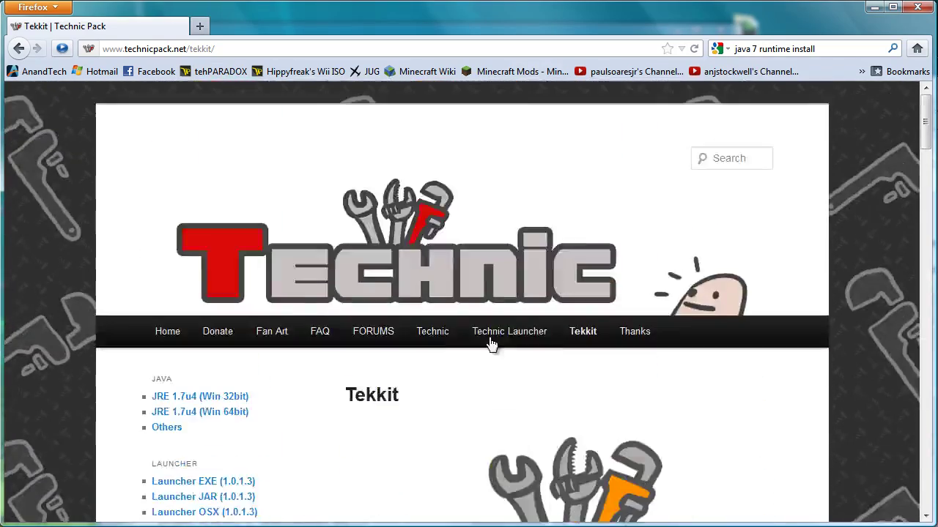
pyautogui.scroll(-2, 308, 425)
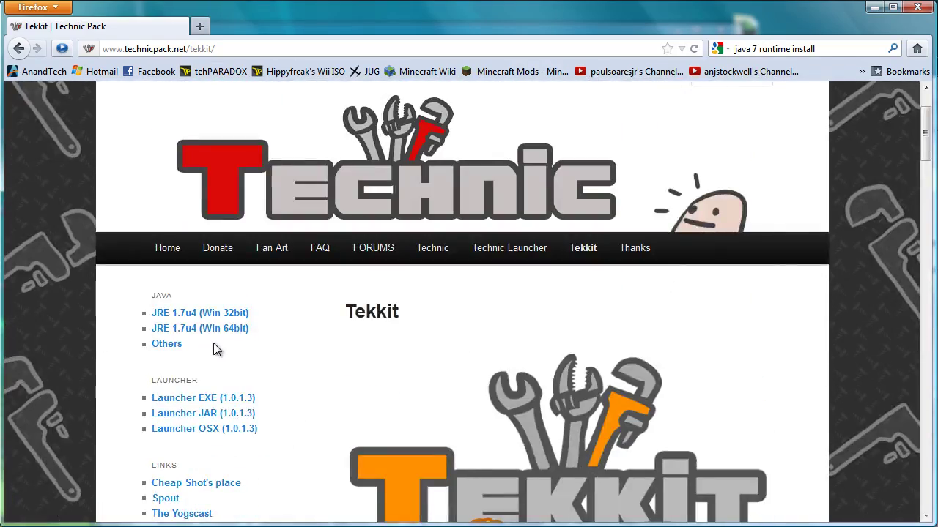
pyautogui.click(208, 403)
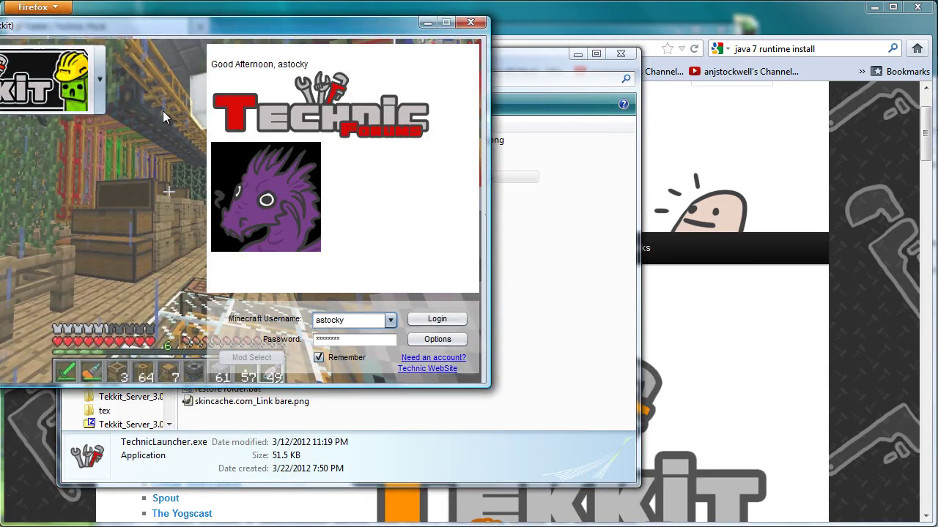
# - Inspect the modpack list and build options, keep development builds, and cancel the settings
pyautogui.moveTo(164, 36); pyautogui.dragTo(420, 108)
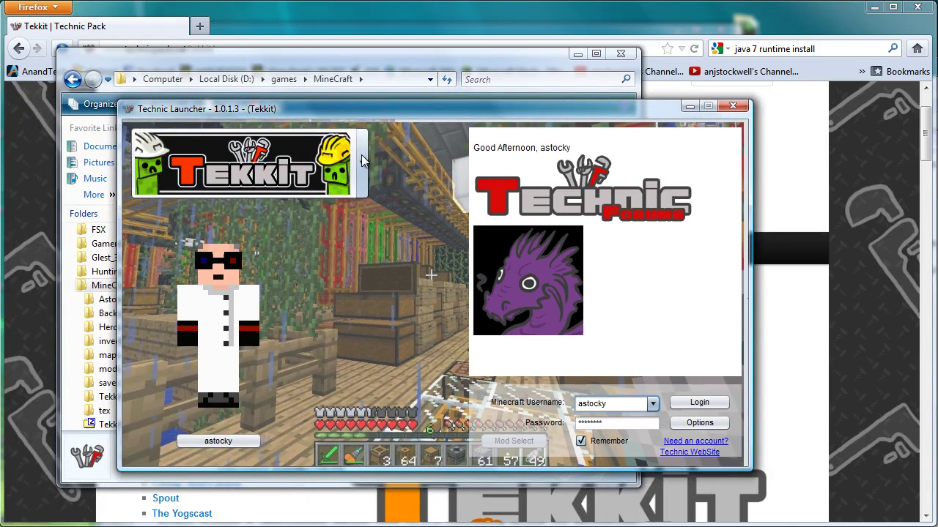
pyautogui.click(361, 161)
pyautogui.click(361, 161)
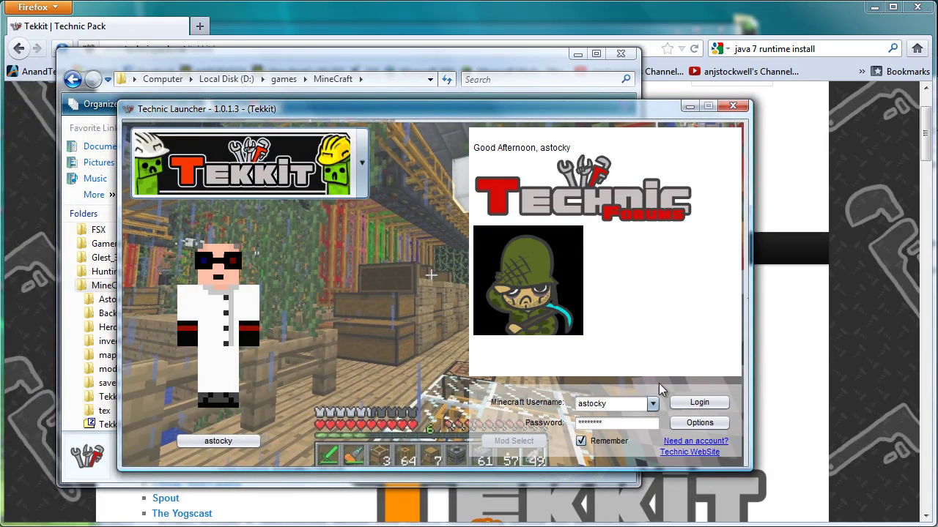
pyautogui.click(700, 425)
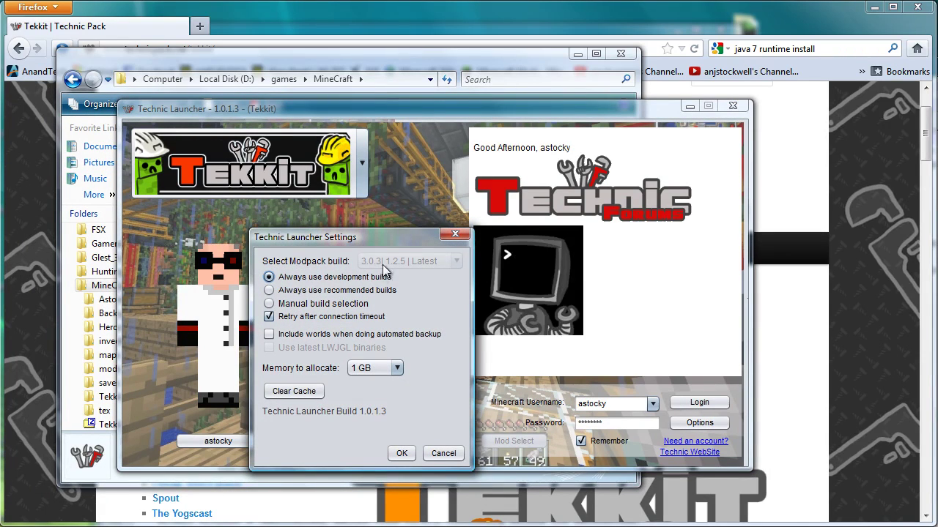
pyautogui.click(326, 303)
pyautogui.click(388, 262)
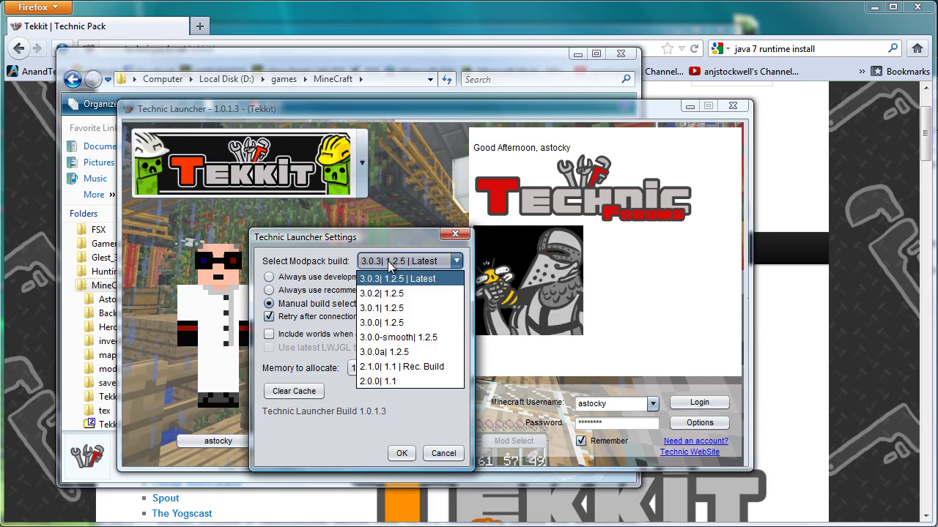
pyautogui.click(393, 280)
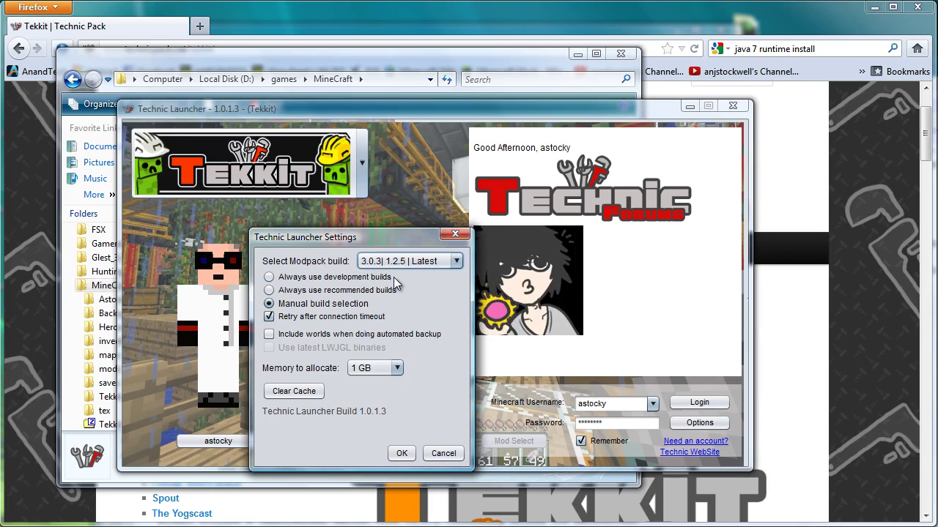
pyautogui.click(337, 278)
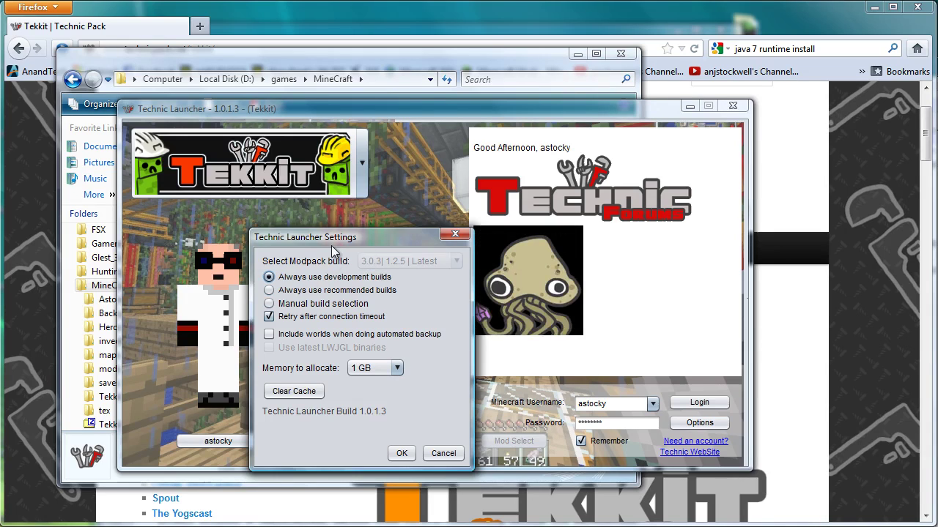
pyautogui.click(445, 453)
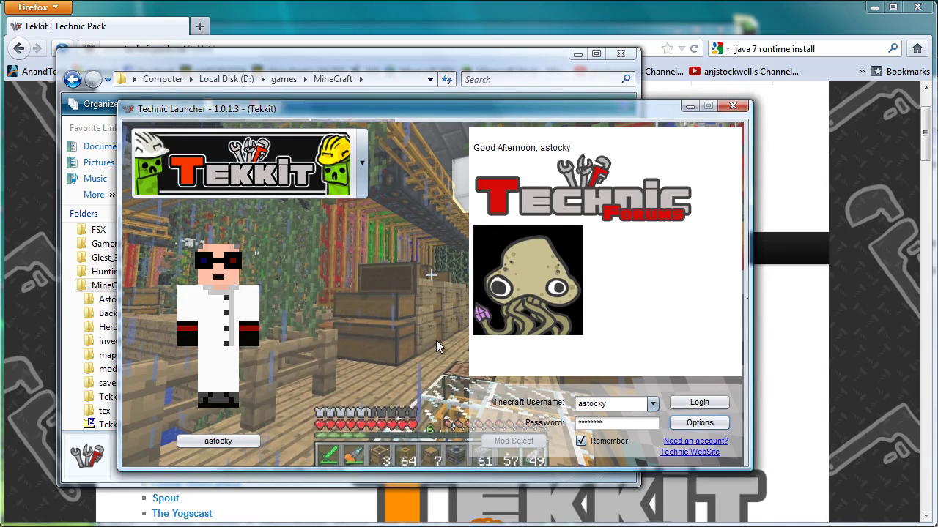
# - Log in to launch Tekkit and resize its window to fill the screen
pyautogui.click(699, 403)
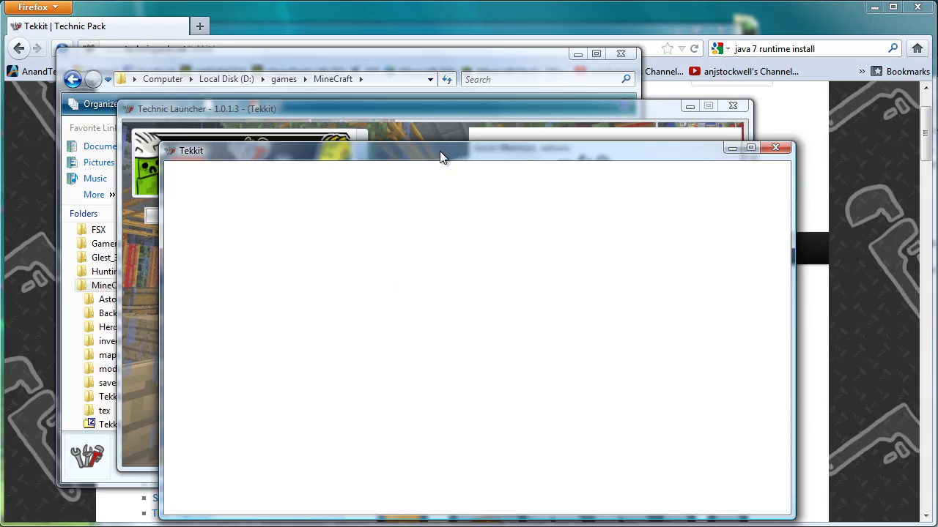
pyautogui.moveTo(442, 155); pyautogui.dragTo(285, 12)
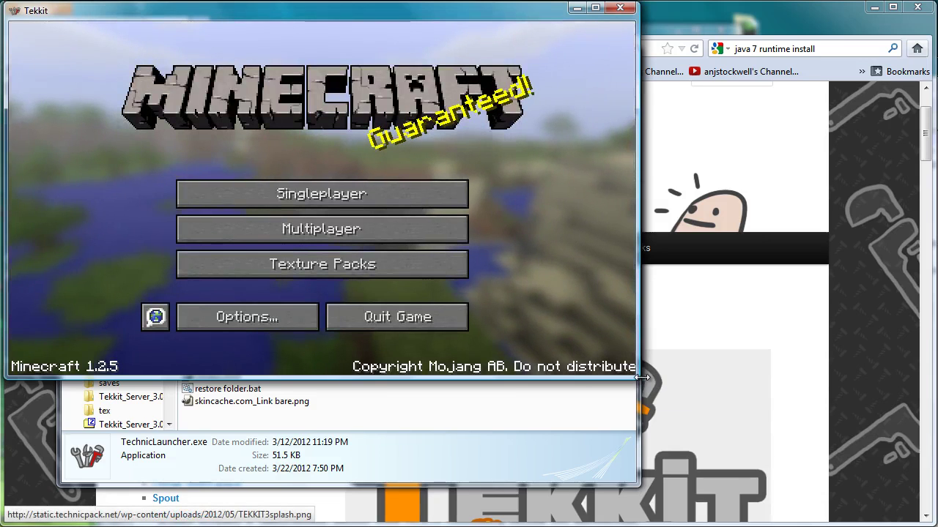
pyautogui.moveTo(635, 377); pyautogui.dragTo(937, 526)
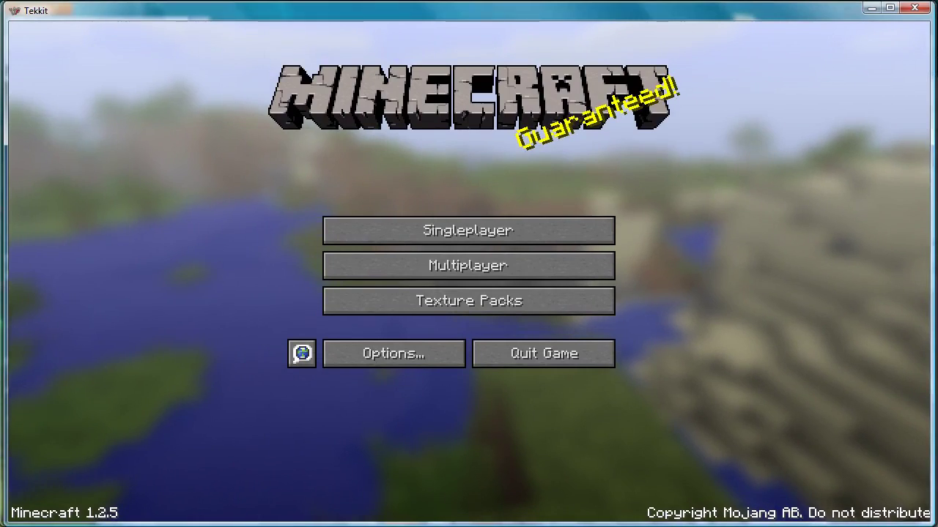
# - Delete the old online server from the multiplayer list
pyautogui.hotkey('alt', 'Tab')
pyautogui.click(218, 345)
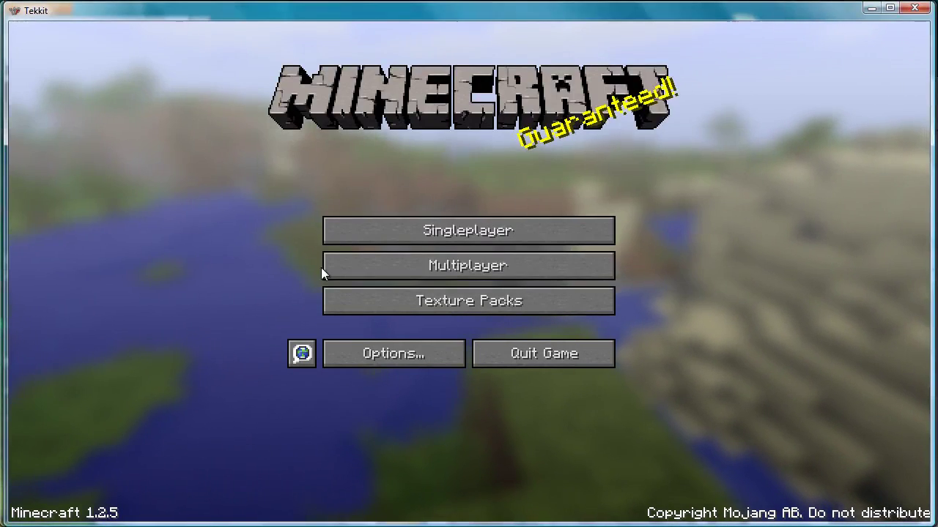
pyautogui.click(410, 264)
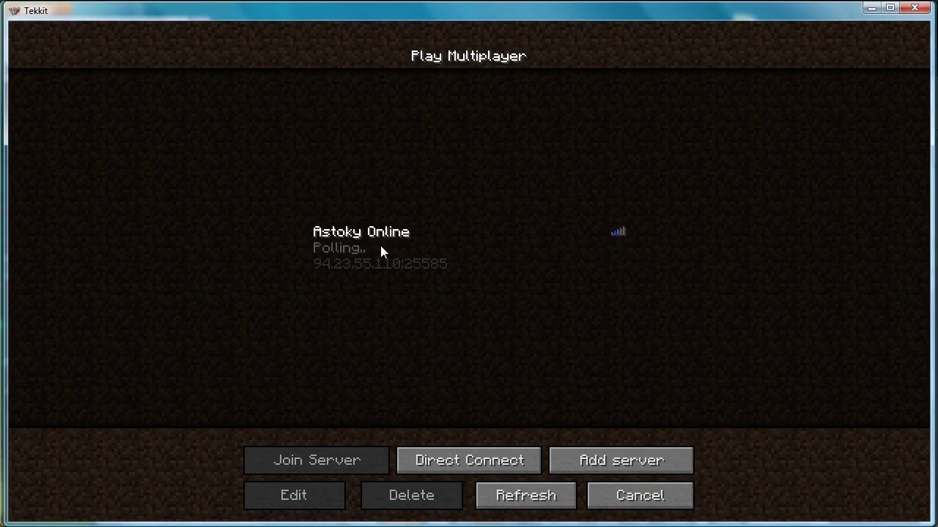
pyautogui.click(379, 254)
pyautogui.click(429, 498)
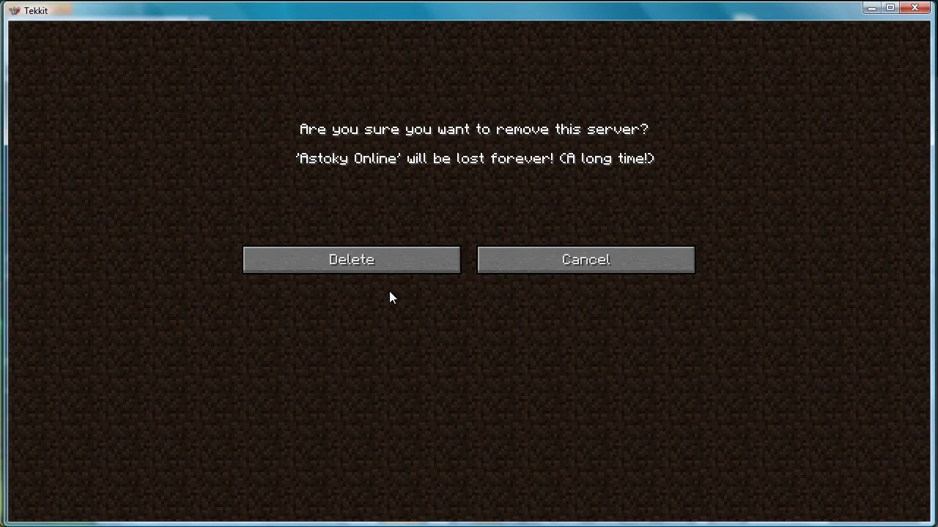
pyautogui.click(389, 265)
# - Add a new server entry with address localhost:25565
pyautogui.click(629, 460)
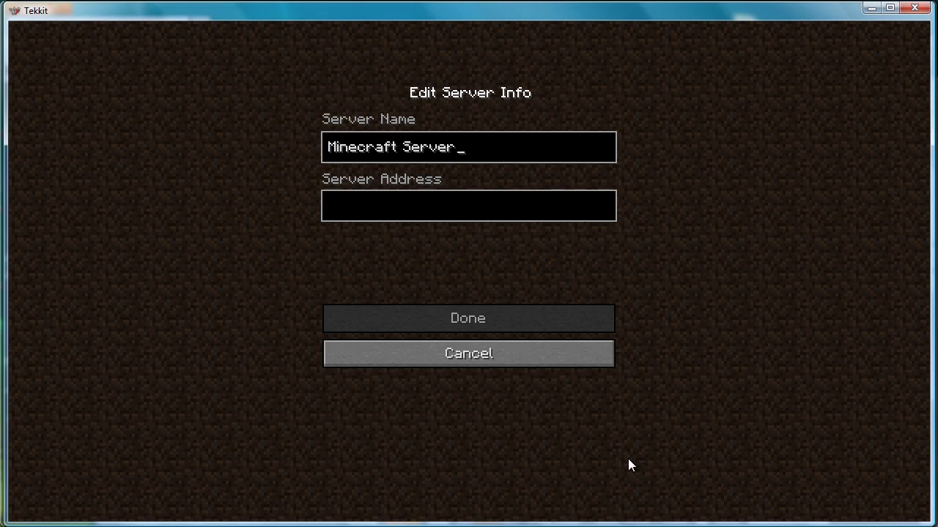
pyautogui.click(480, 202)
pyautogui.write('localhost:')
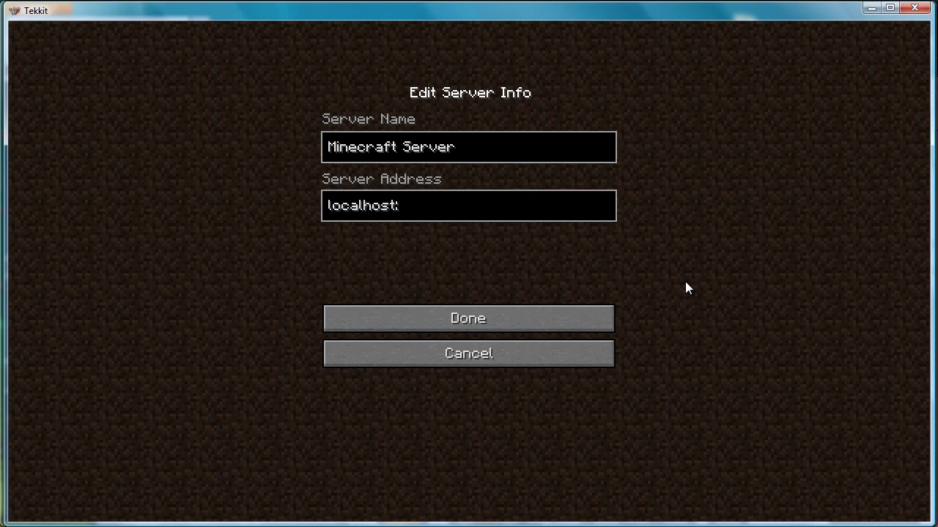
pyautogui.write('25565')
pyautogui.click(507, 323)
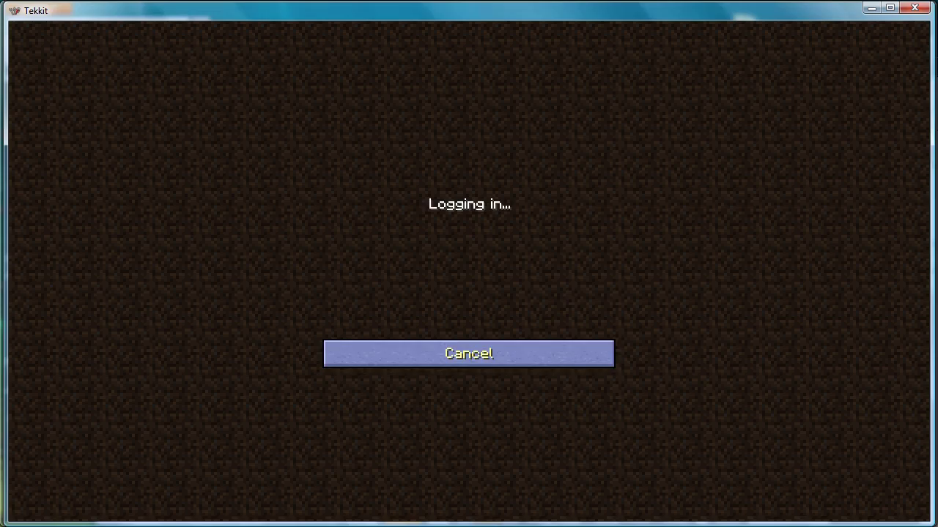
# - Switch to the server console to check the player's login and join
pyautogui.hotkey('alt', 'Tab')
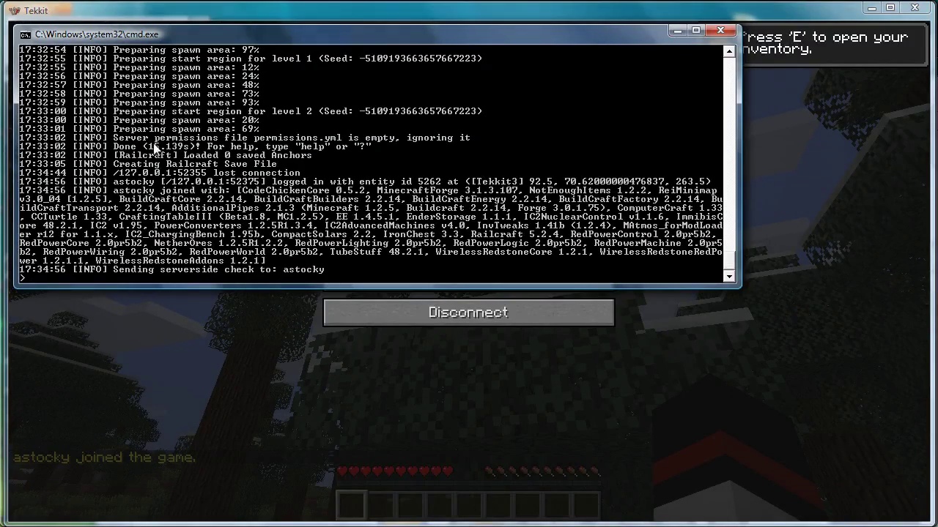
# - Resume the game, open the inventory, and page NEI's item list to page 17/17
pyautogui.click(285, 326)
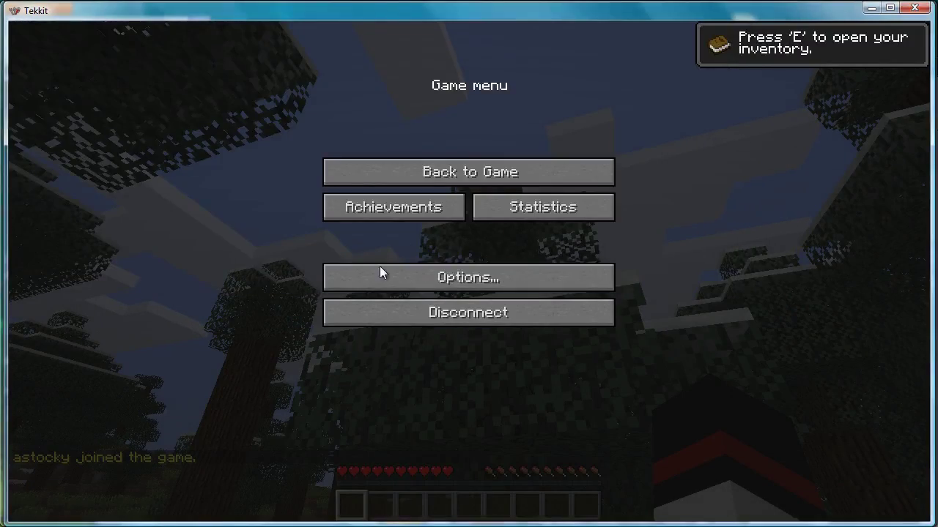
pyautogui.click(435, 178)
pyautogui.press('e')
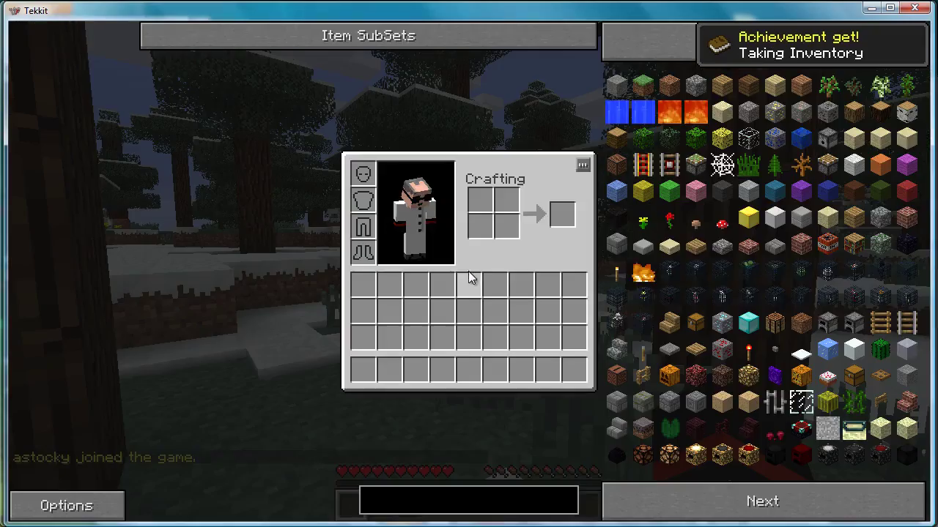
pyautogui.click(760, 503)
pyautogui.click(775, 504)
pyautogui.click(772, 502)
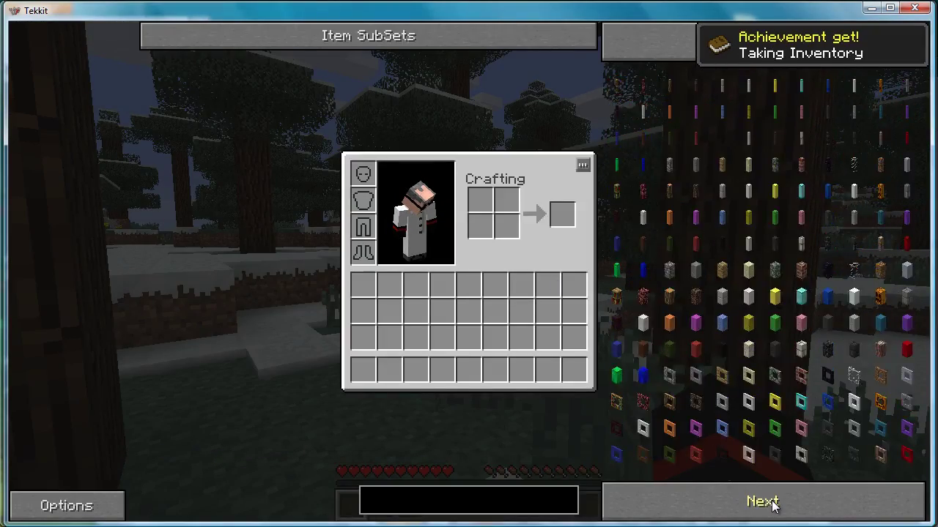
pyautogui.click(772, 501)
pyautogui.click(772, 502)
pyautogui.click(772, 502)
pyautogui.click(772, 502)
pyautogui.click(772, 502)
pyautogui.click(772, 501)
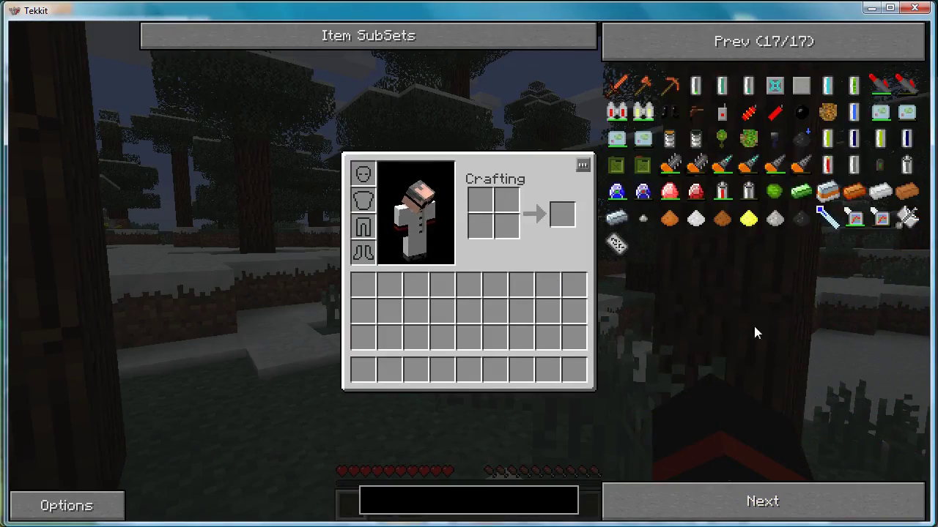
# - View the diamond drill, Lava Cell and Gold Dust recipes, then exit the inventory
pyautogui.rightClick(802, 167)
pyautogui.click(827, 165)
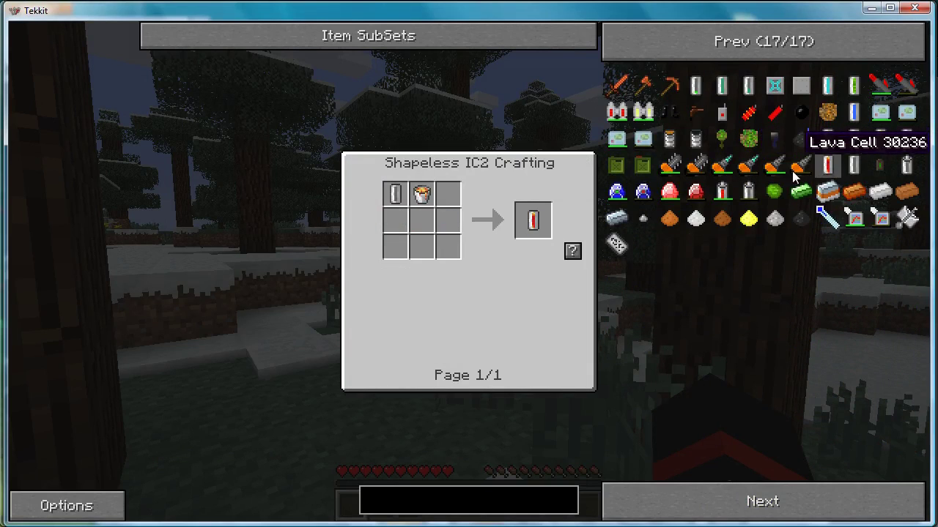
pyautogui.click(118, 509)
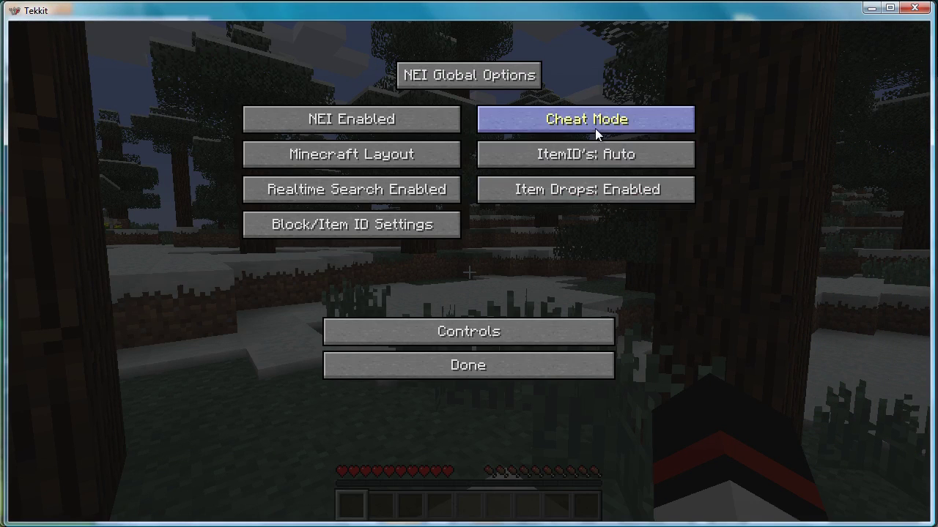
pyautogui.click(568, 365)
pyautogui.click(749, 219)
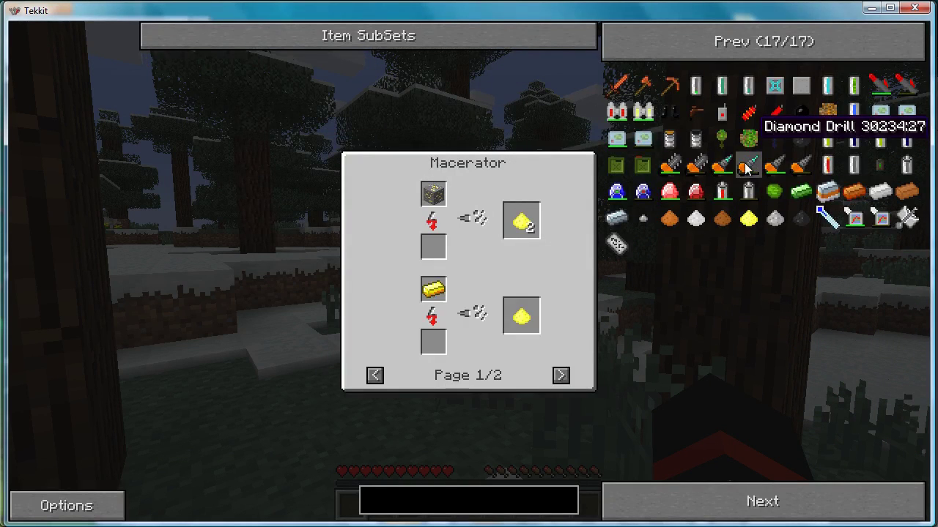
pyautogui.press('Escape')
# - Walk through the snowy forest to the snow ahead and break two snow blocks
pyautogui.press('w')
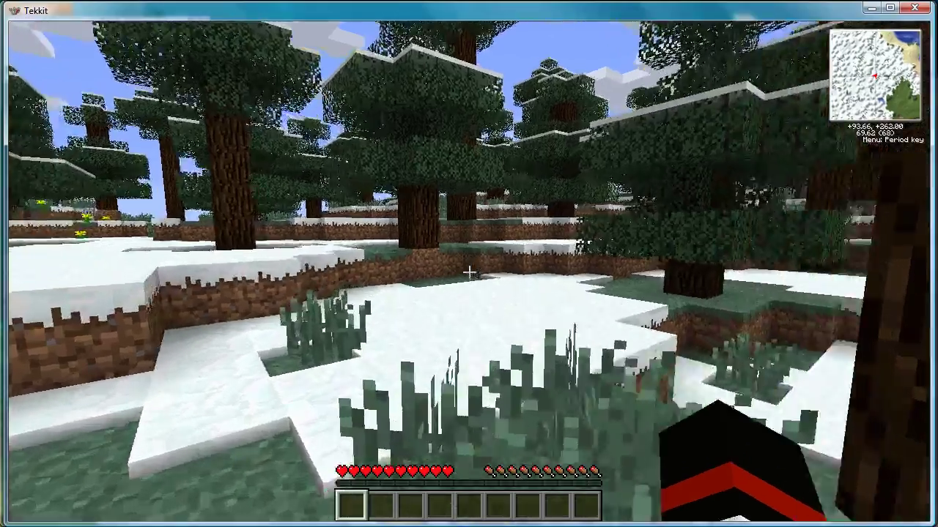
pyautogui.press('w')
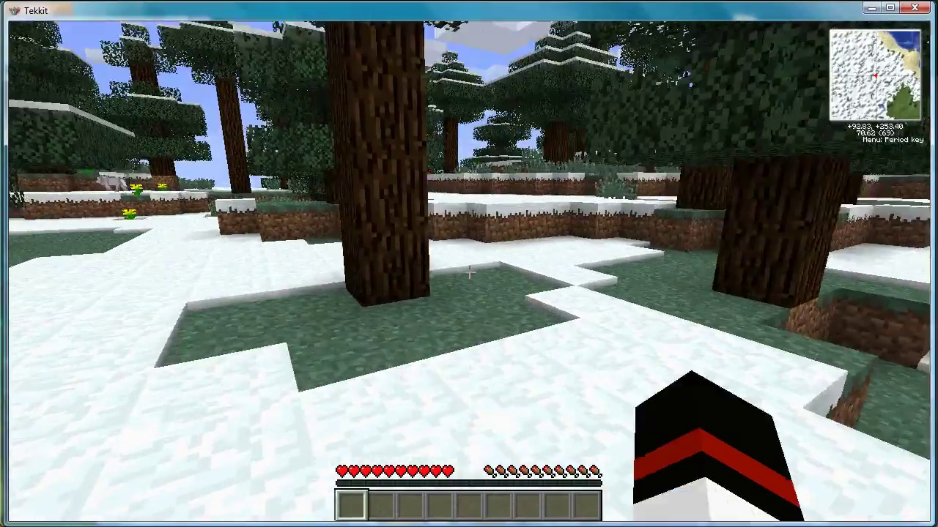
pyautogui.press('w')
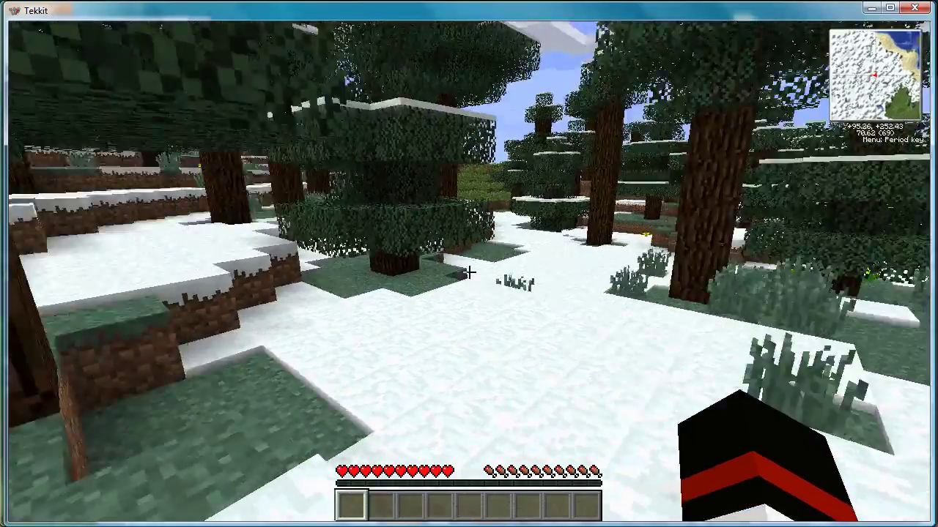
pyautogui.press('w')
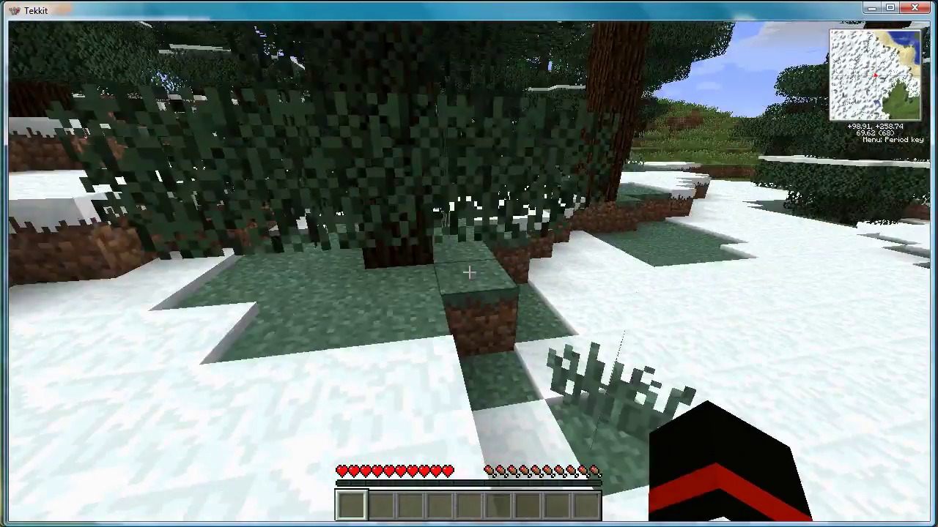
pyautogui.press('w')
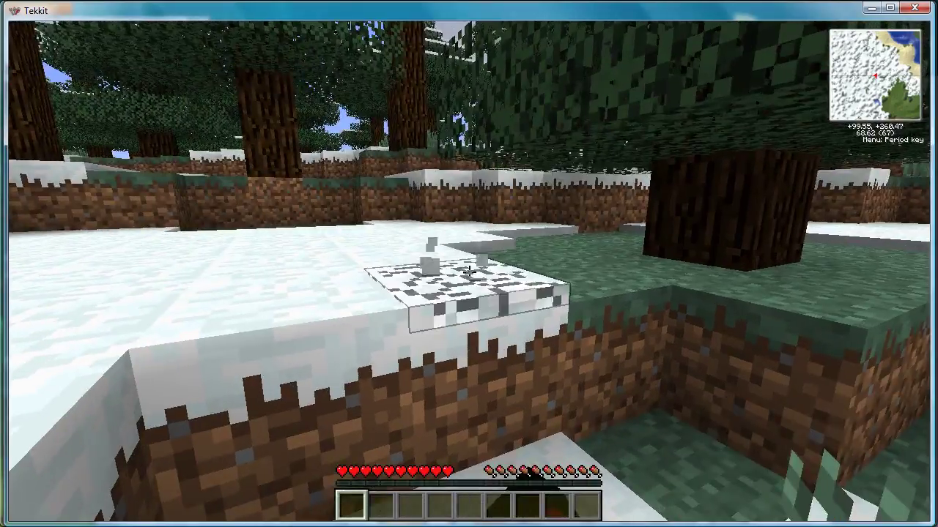
pyautogui.click(469, 271)
pyautogui.click(469, 273)
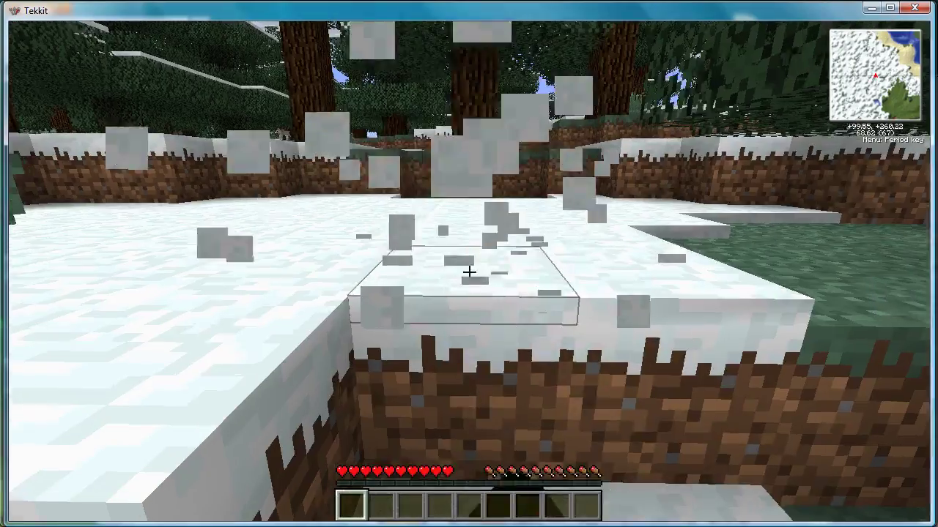
# - Keep wandering through the forest, breaking two more snow layers along the way
pyautogui.press('w')
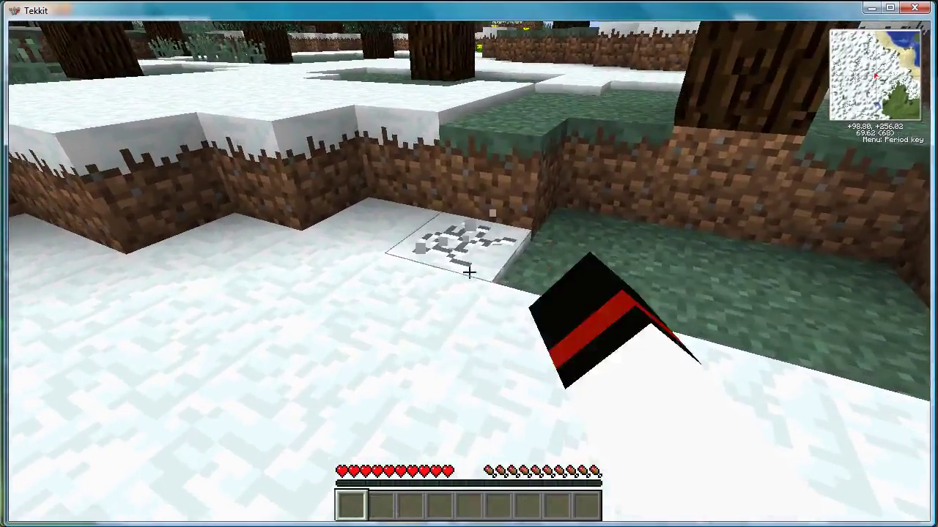
pyautogui.click(469, 272)
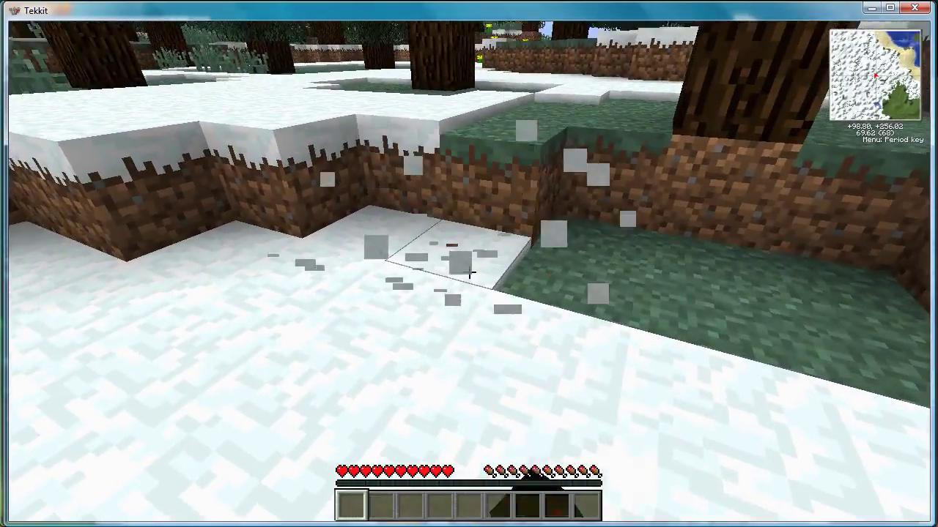
pyautogui.press('w')
pyautogui.press('w')
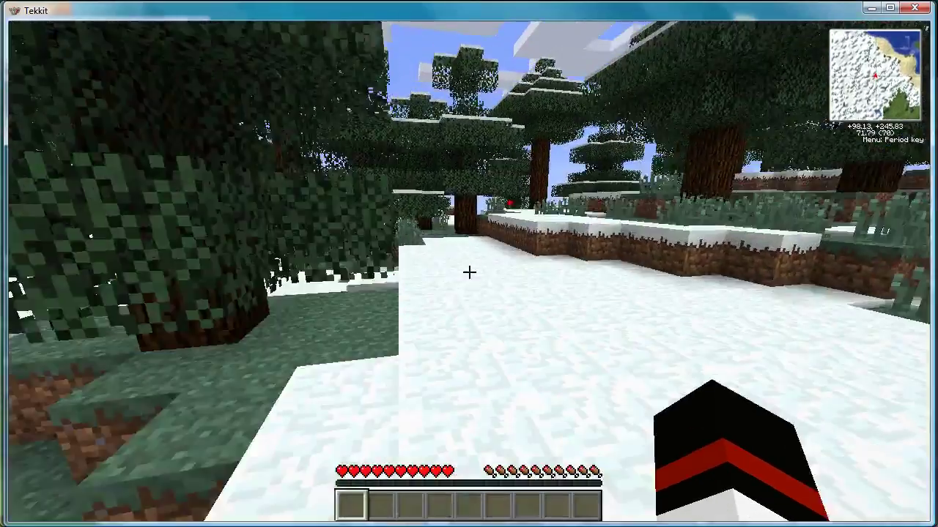
pyautogui.press('w')
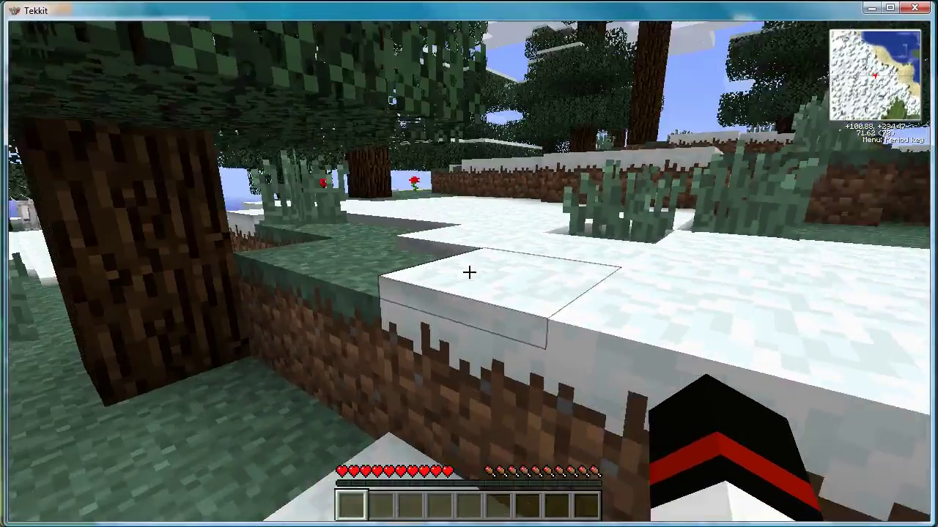
pyautogui.click(469, 272)
pyautogui.press('w')
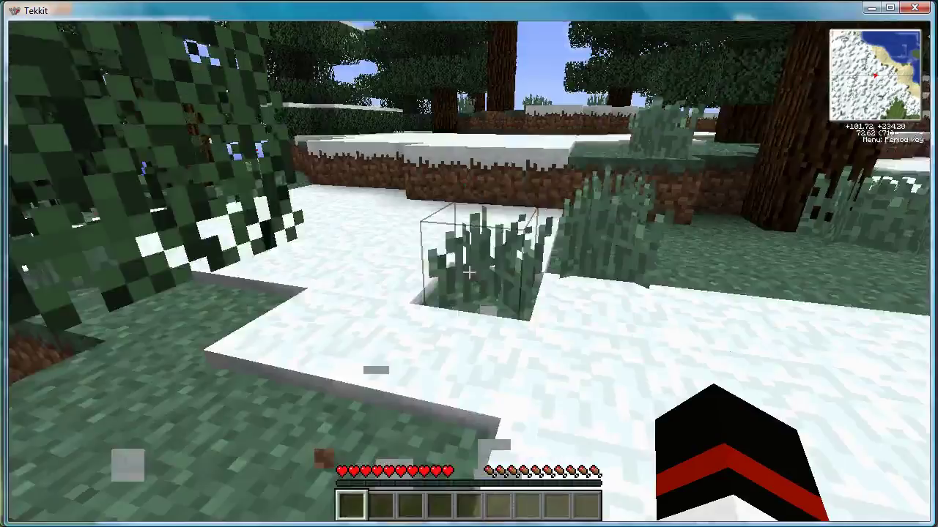
pyautogui.press('w')
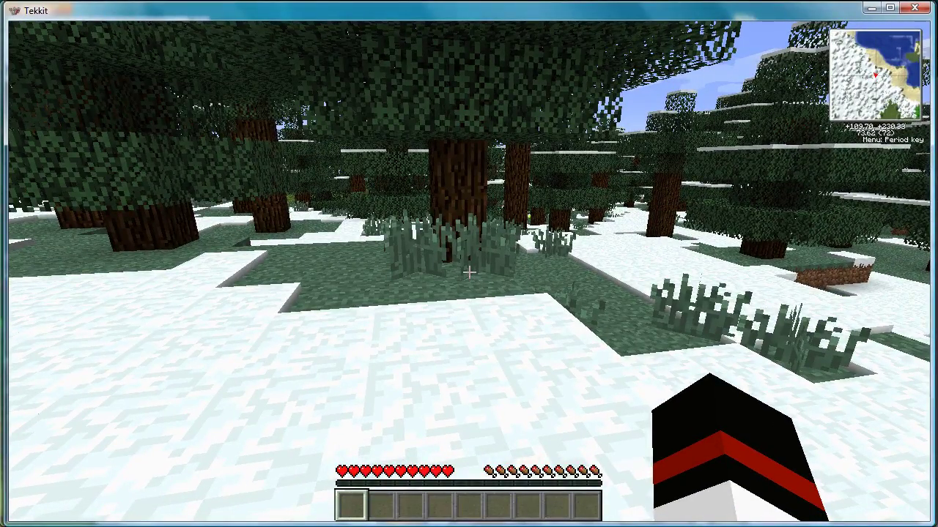
# - Switch to the server console and list the available commands with help
pyautogui.press('Escape')
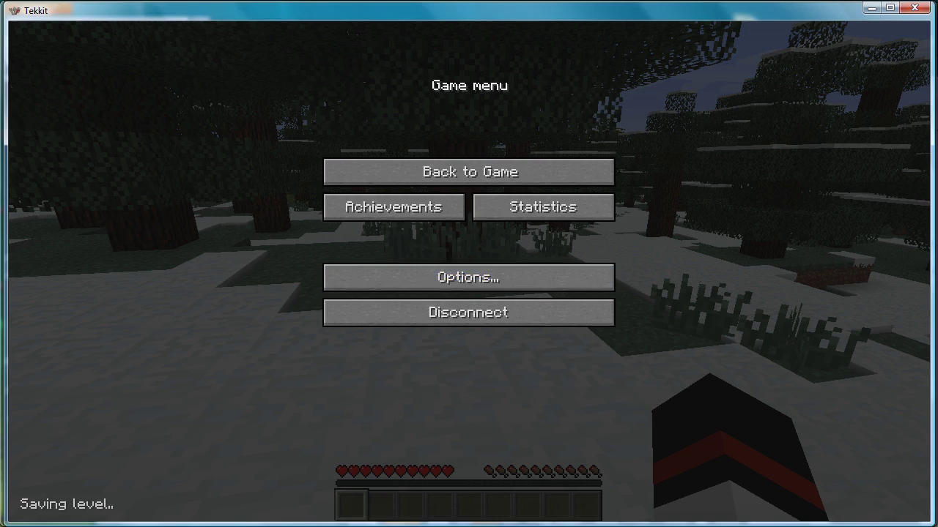
pyautogui.hotkey('alt', 'Tab')
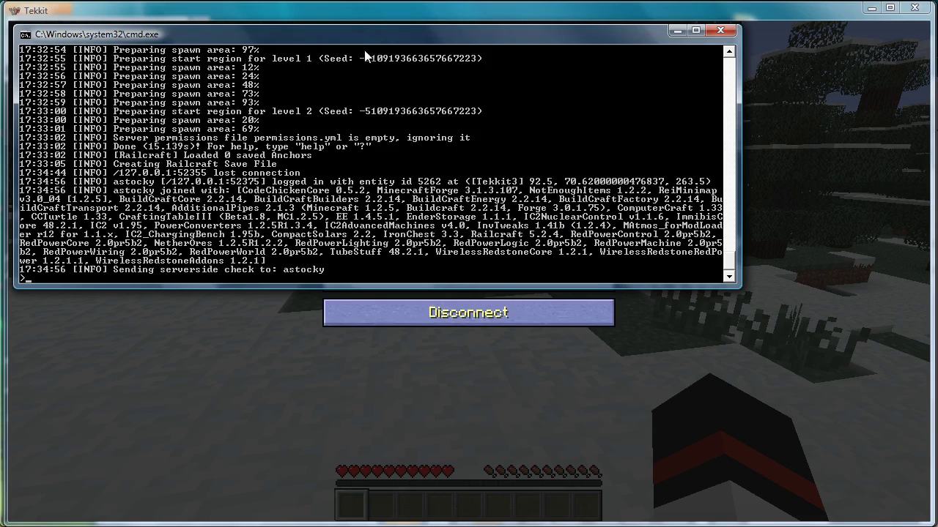
pyautogui.moveTo(367, 36); pyautogui.dragTo(422, 105)
pyautogui.write('help')
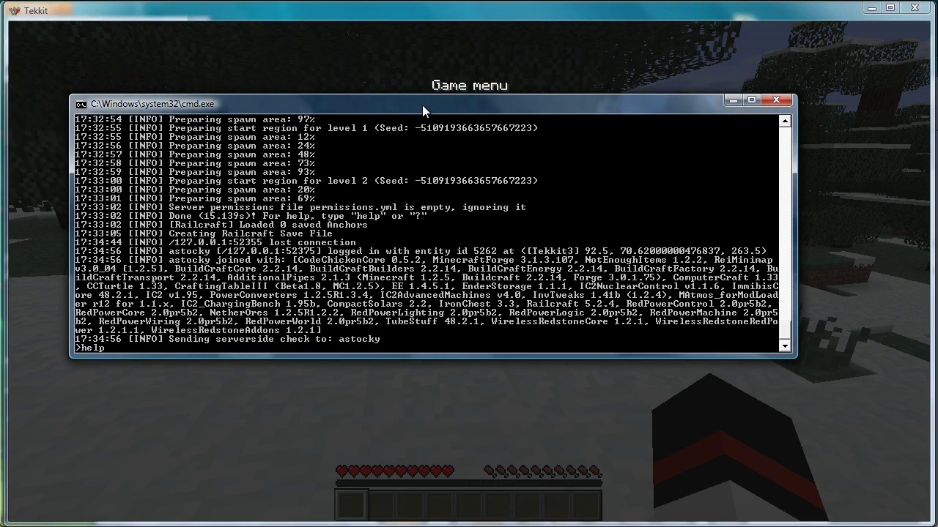
pyautogui.press('Return')
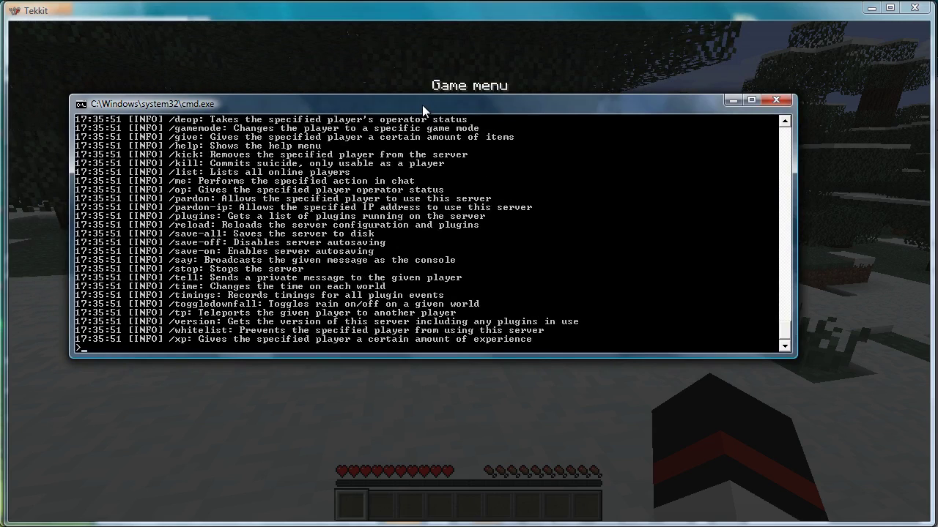
# - Make the connected player an operator with the op command, then return to Tekkit
pyautogui.write('op astocky')
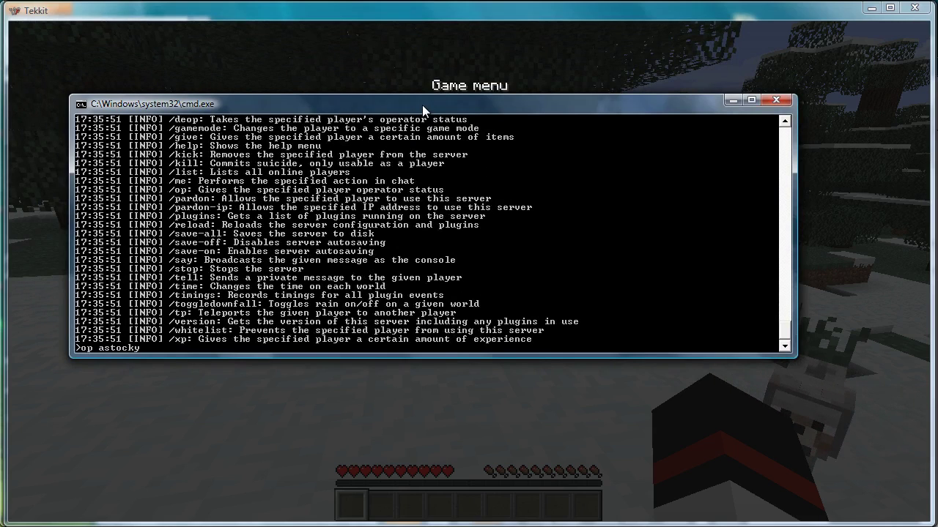
pyautogui.press('Return')
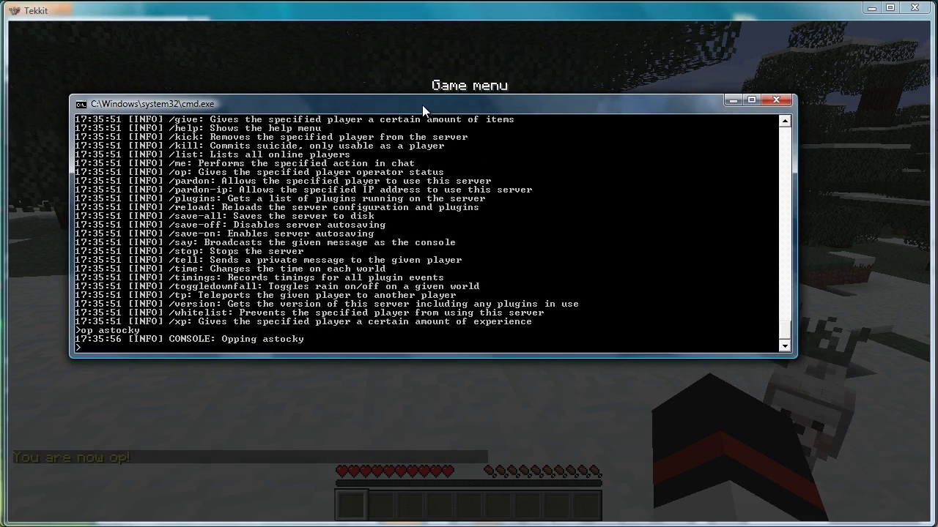
pyautogui.click(377, 359)
# - Resume the game and view the Lapotron Crystal recipe in NEI
pyautogui.click(429, 175)
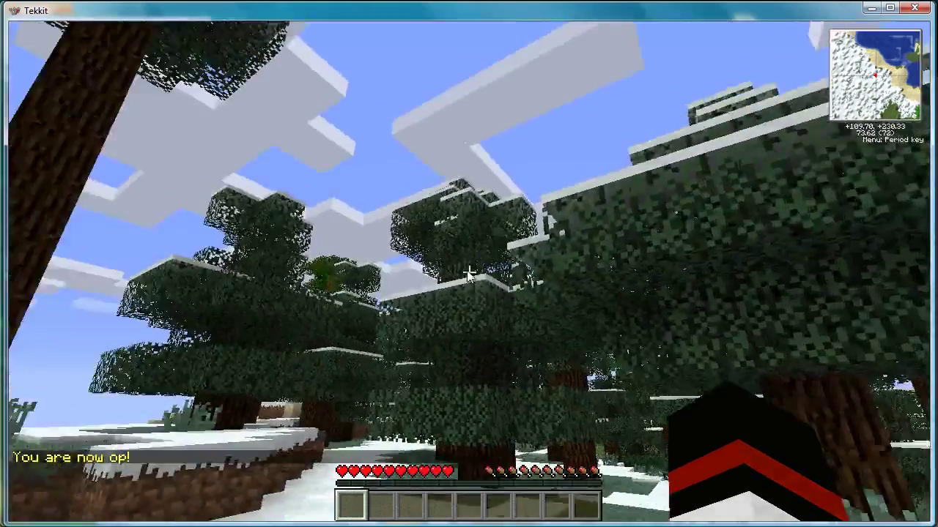
pyautogui.press('e')
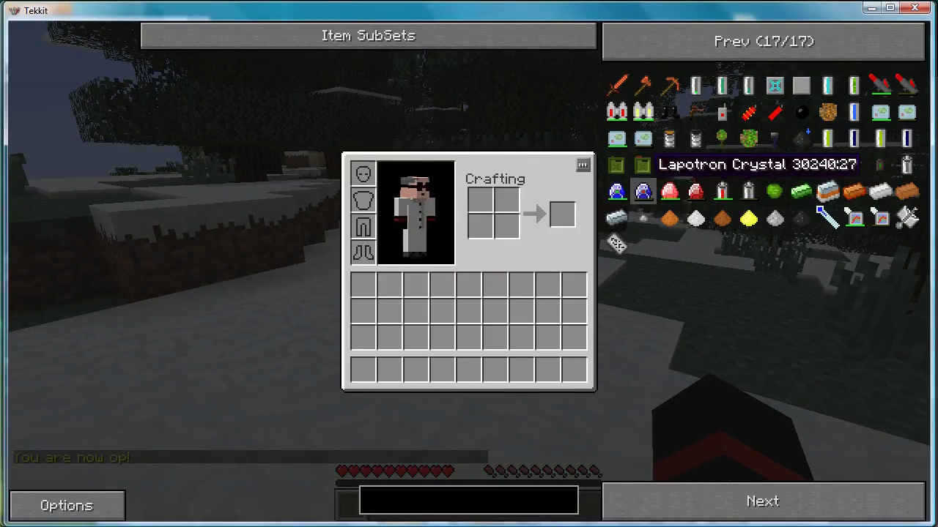
pyautogui.rightClick(643, 189)
pyautogui.press('e')
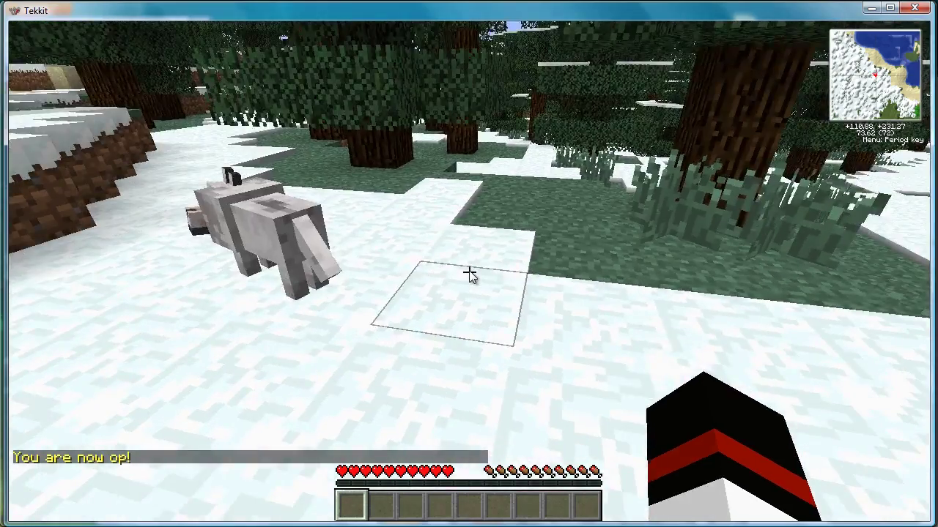
# - Disconnect and rejoin the local Minecraft Server from the Multiplayer list
pyautogui.press('Escape')
pyautogui.click(498, 310)
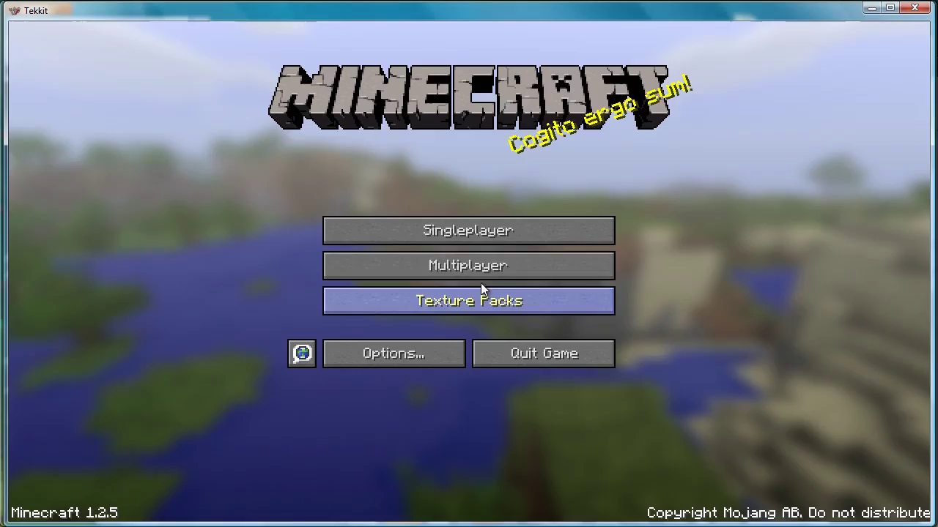
pyautogui.click(493, 267)
pyautogui.click(470, 233)
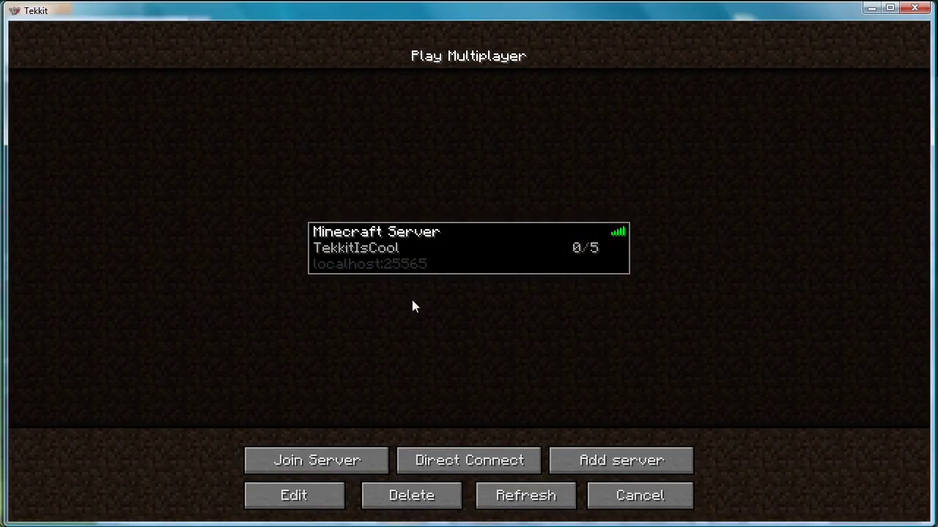
pyautogui.click(358, 458)
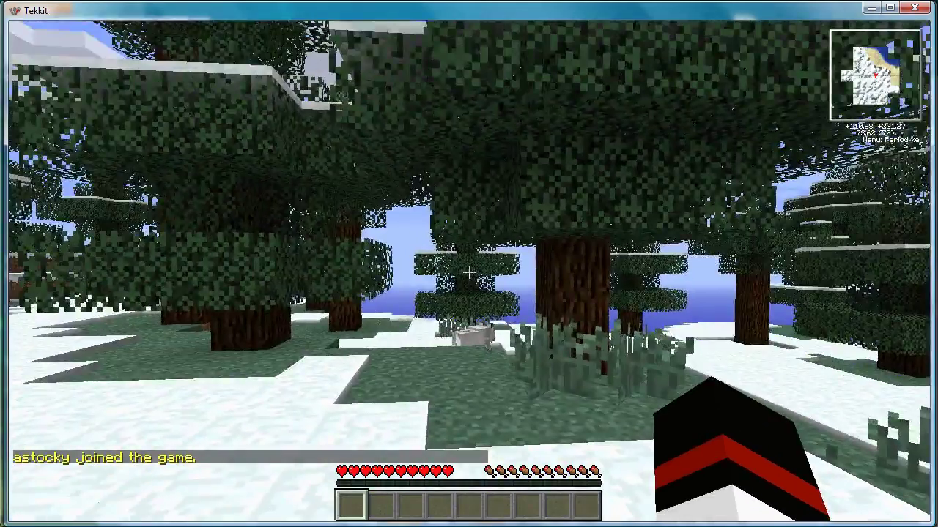
# - Spawn two Lapotron Crystals and an RE-Battery from NEI's item list
pyautogui.press('e')
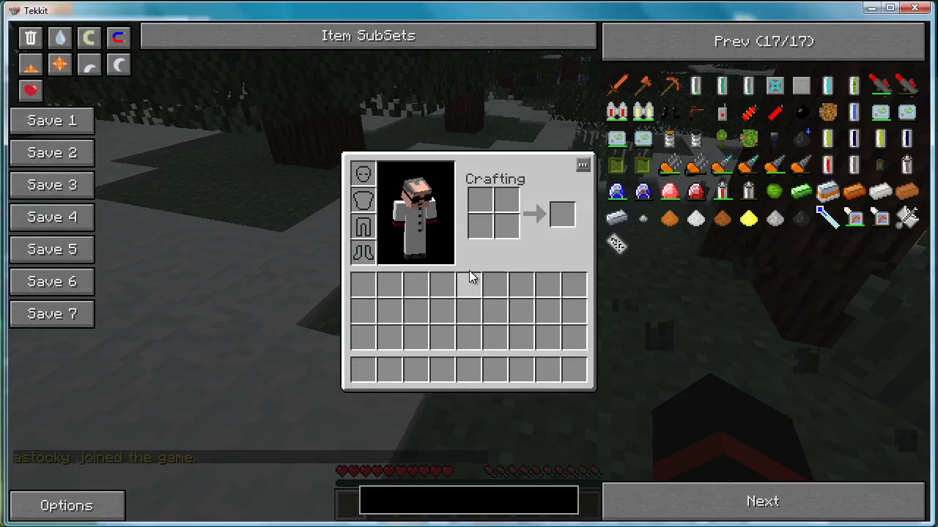
pyautogui.click(617, 191)
pyautogui.click(642, 191)
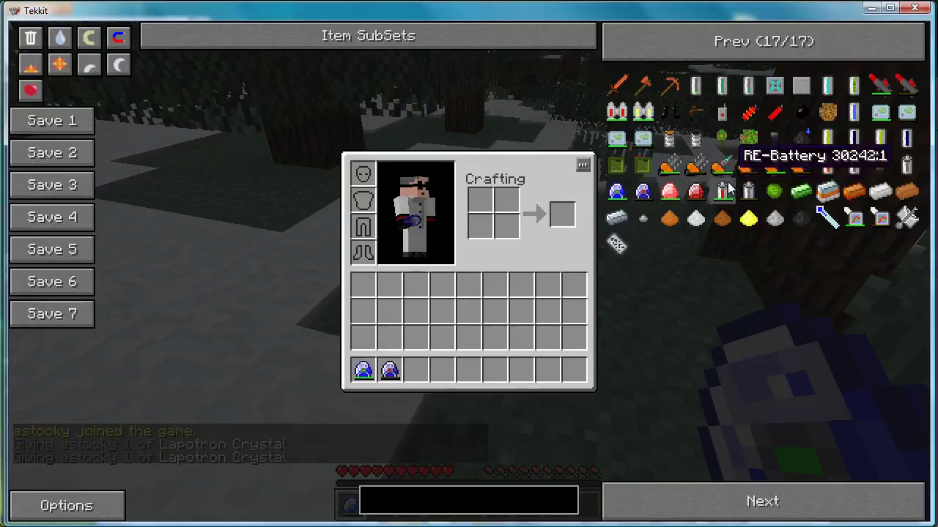
pyautogui.click(721, 191)
# - Close the inventory and walk through the snowy forest, breaking leaves on a tree
pyautogui.press('e')
pyautogui.press('w')
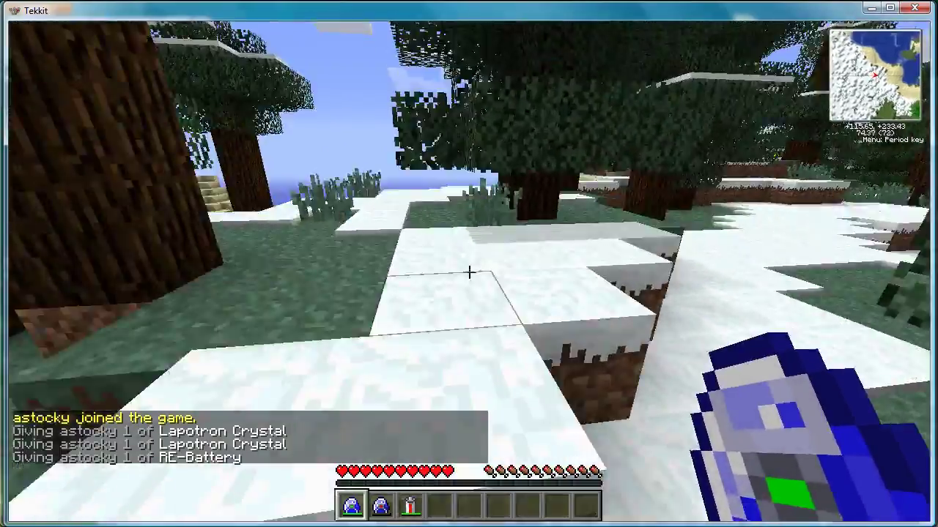
pyautogui.press('w')
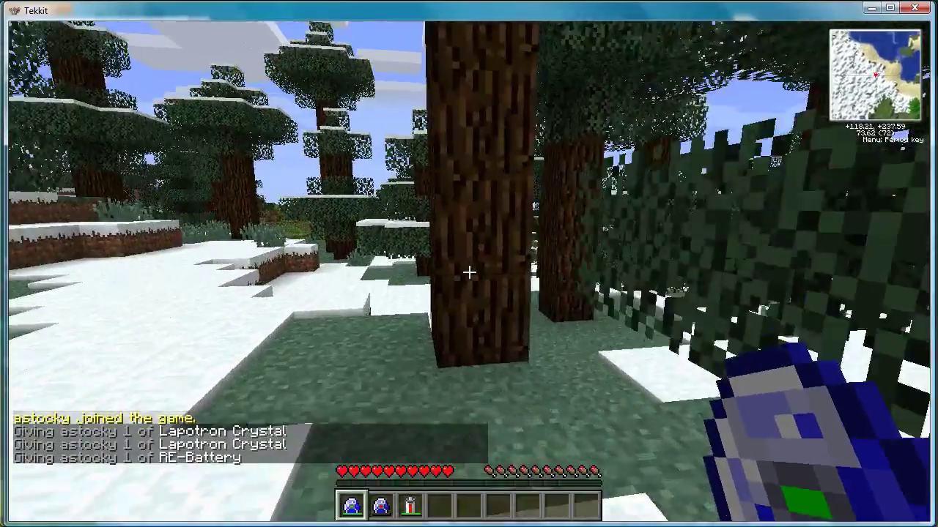
pyautogui.press('w')
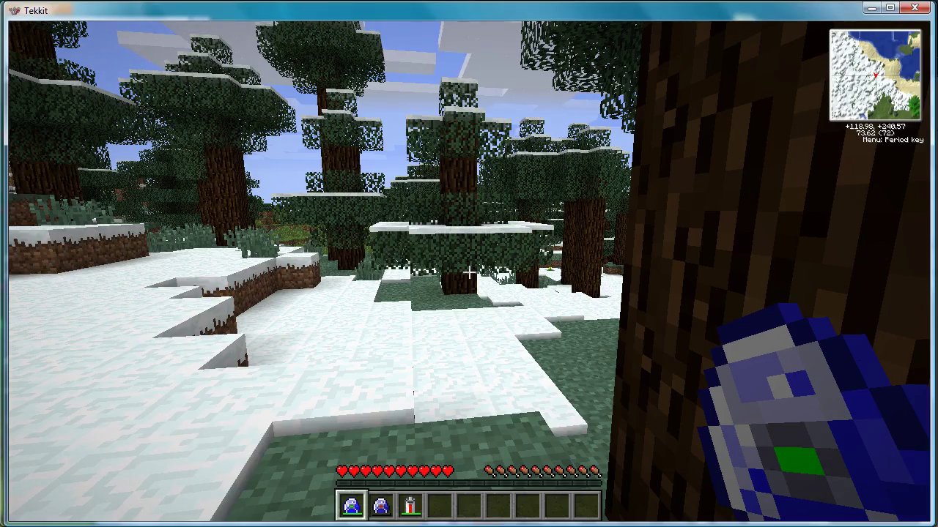
pyautogui.press('w')
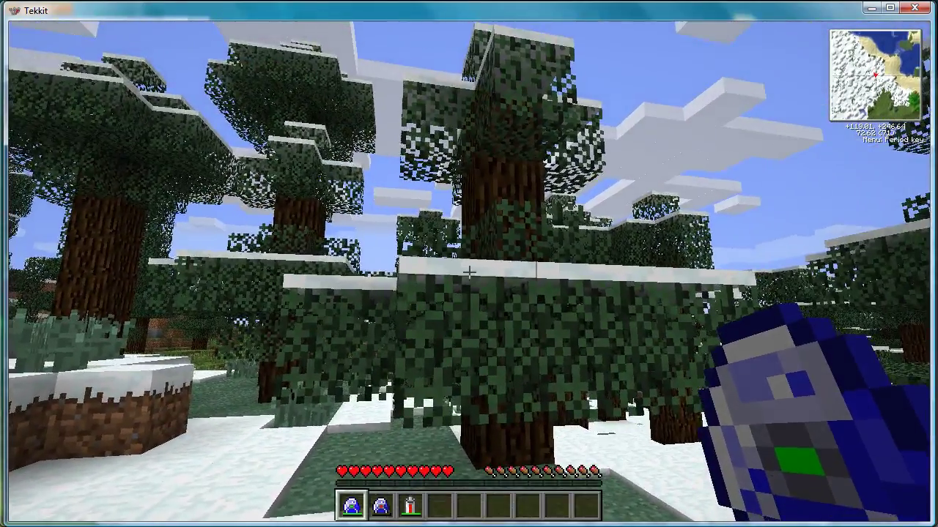
pyautogui.click(469, 273)
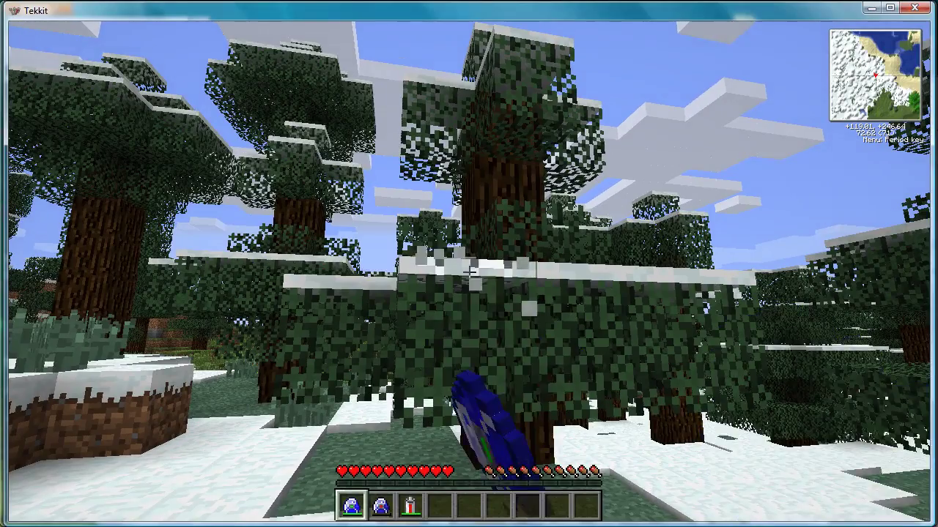
pyautogui.press('w')
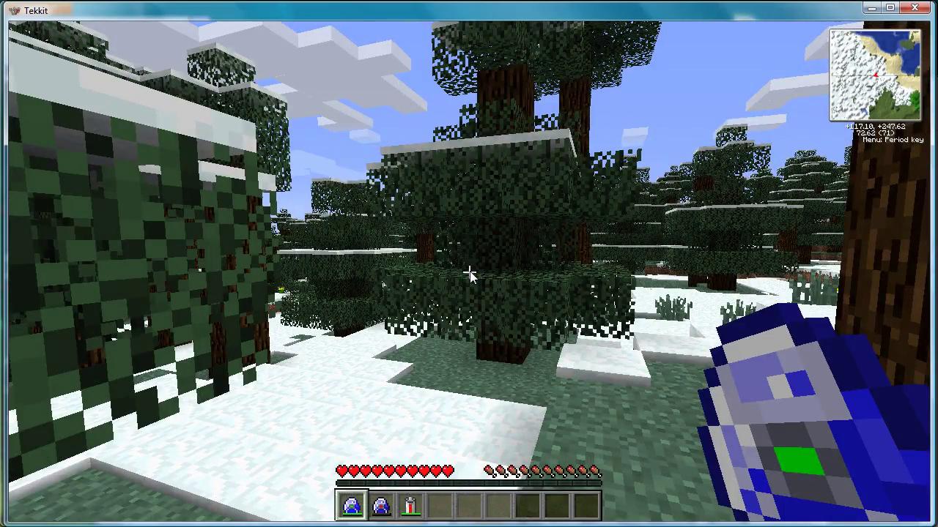
# - Open Task Manager, check the Performance graphs showing 62% memory use, then close it
pyautogui.hotkey('ctrl', 'shift', 'Escape')
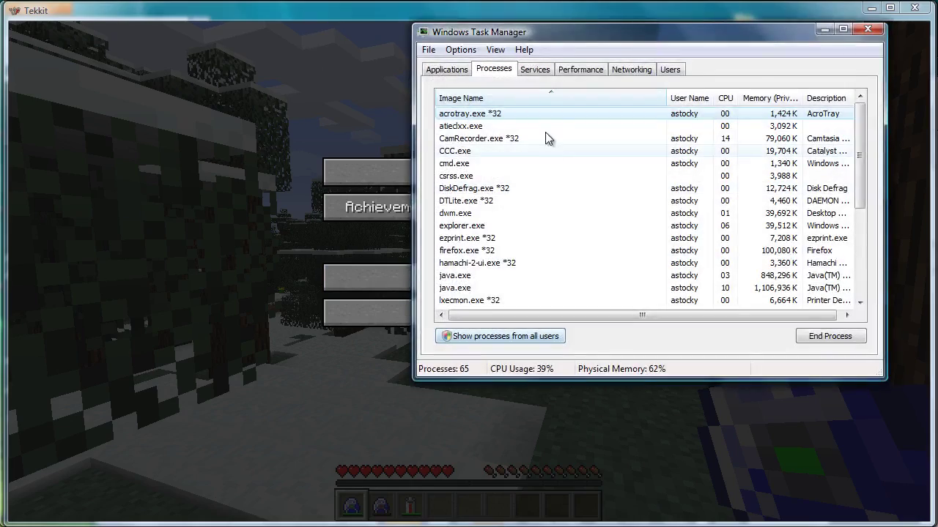
pyautogui.moveTo(579, 42); pyautogui.dragTo(511, 73)
pyautogui.click(517, 105)
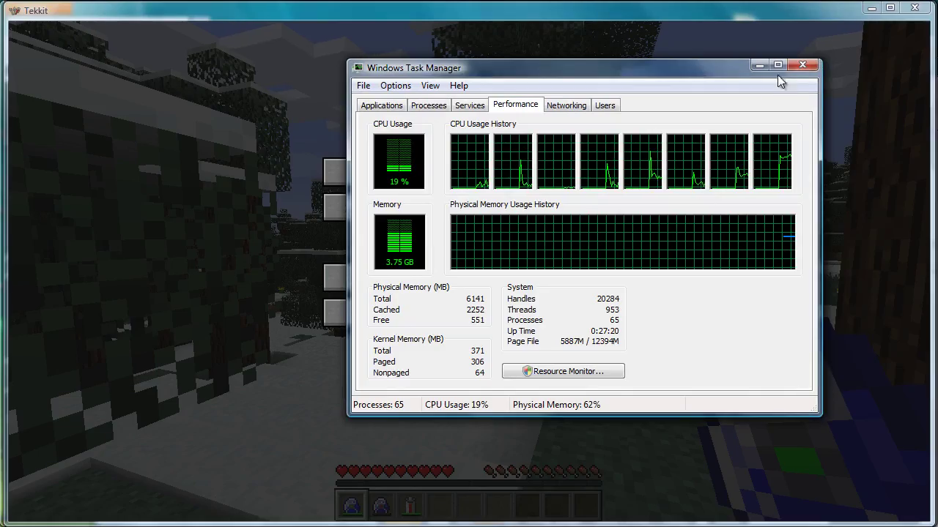
pyautogui.click(802, 65)
pyautogui.click(560, 177)
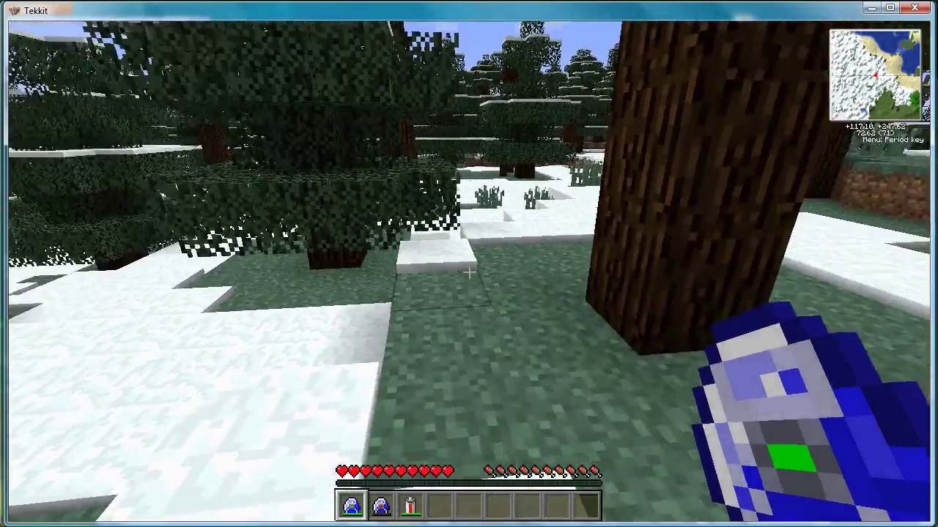
pyautogui.press('w')
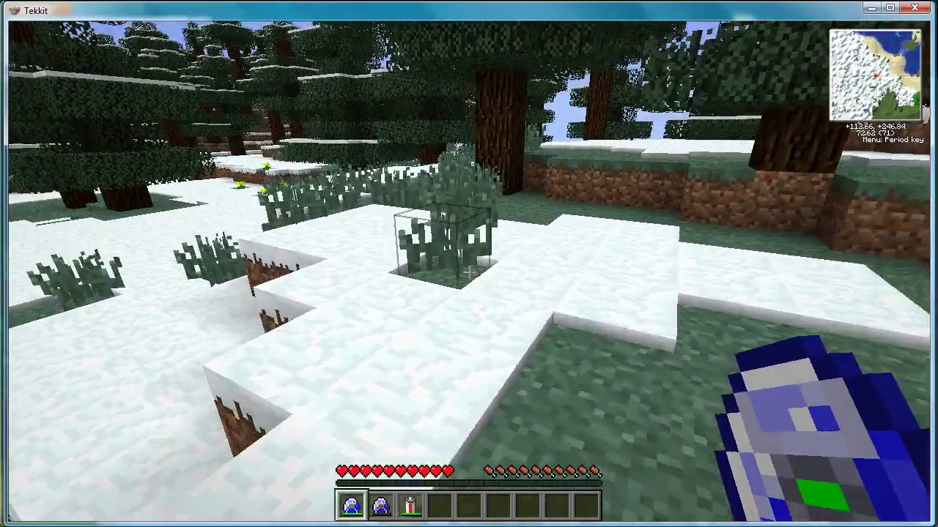
pyautogui.press('w')
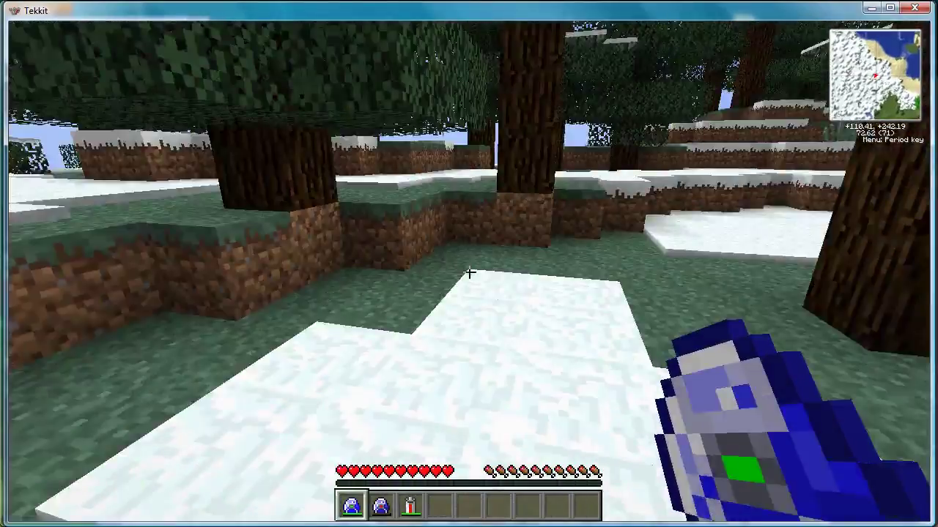
pyautogui.press('w')
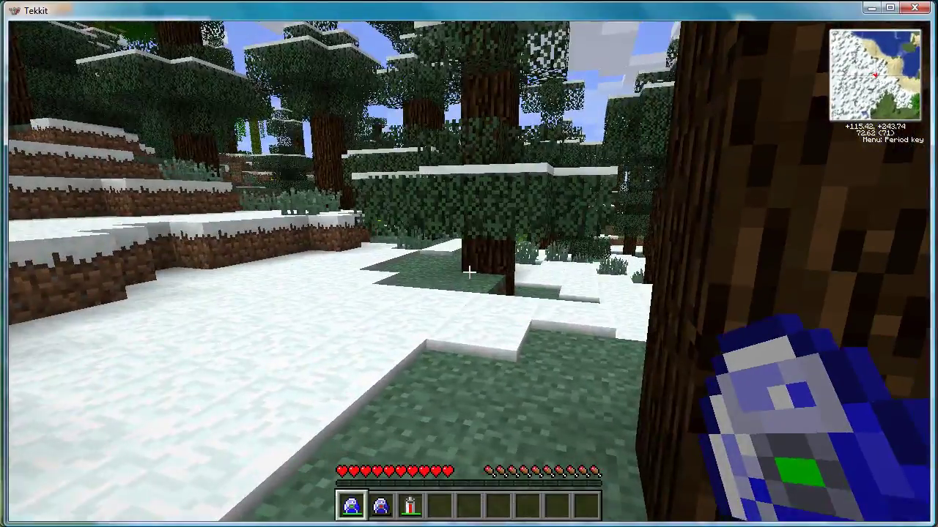